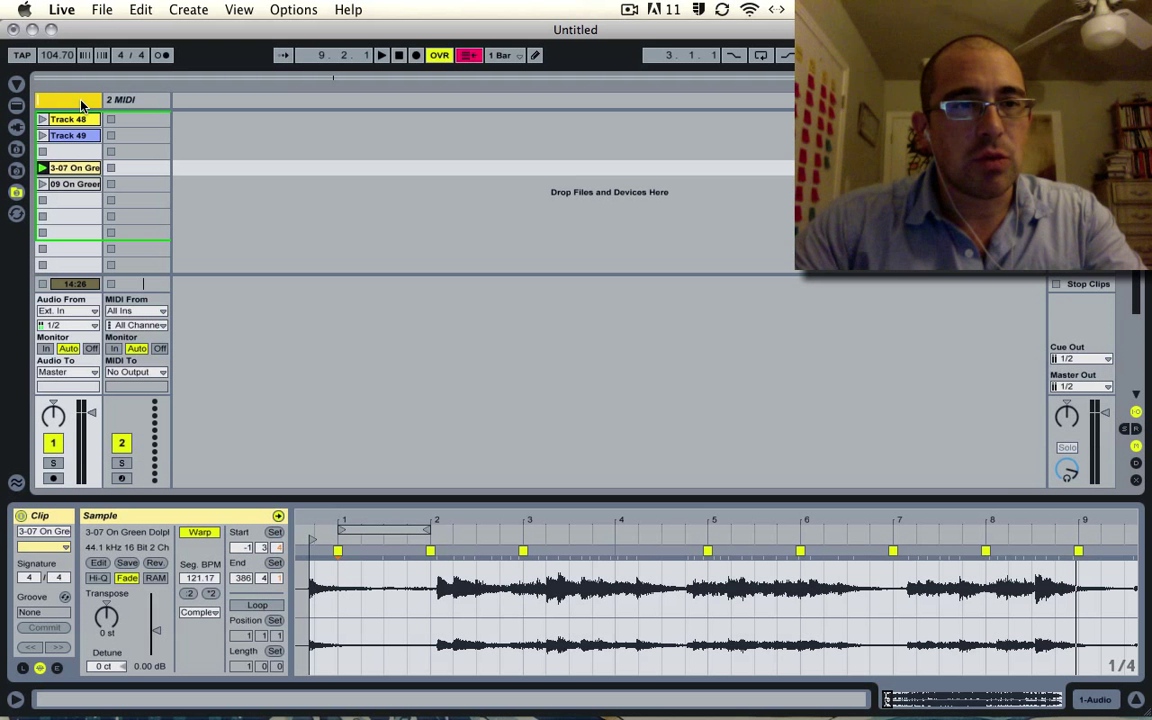
- Rename track '1 Audio' to 'Slice Track', replacing a mistyped 'Beat'
text(Beat)
key(BackSpace)
key(BackSpace)
key(BackSpace)
key(BackSpace)
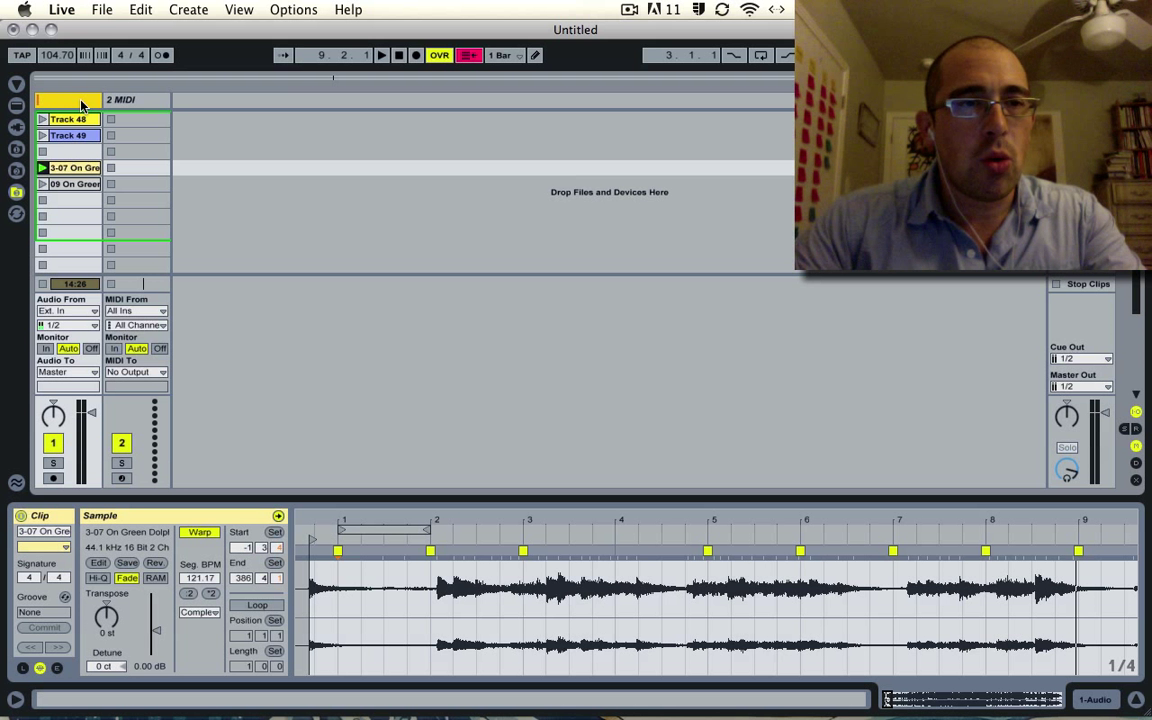
text(Slice)
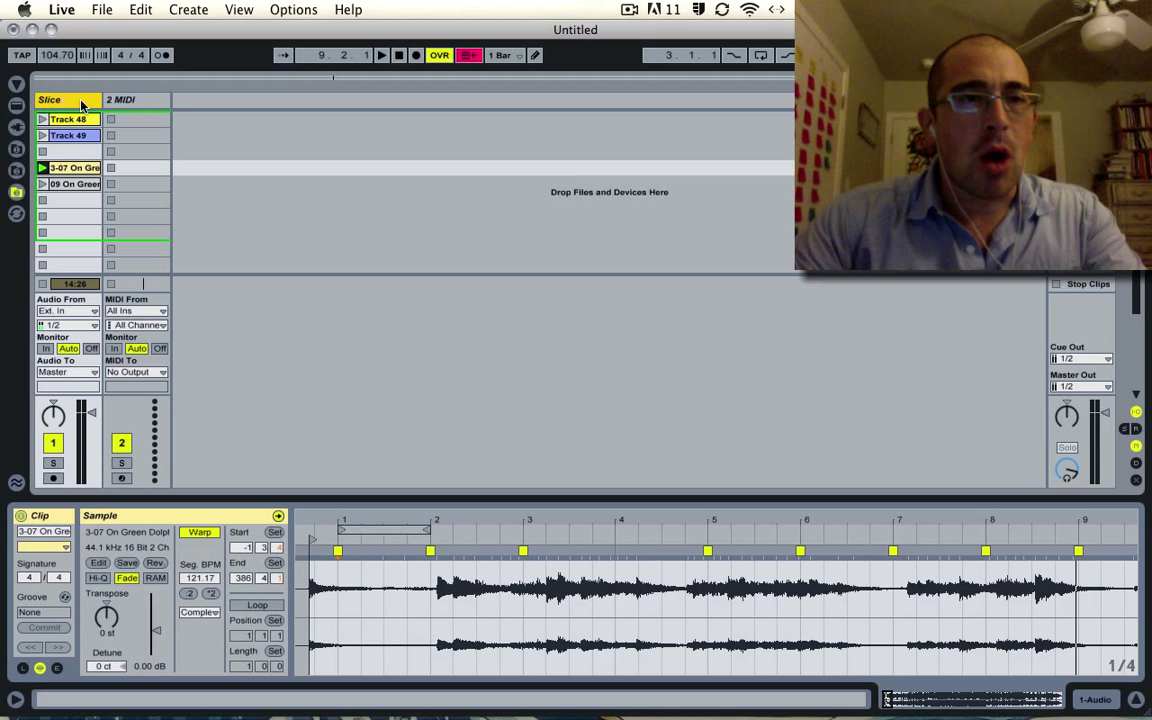
text( Track)
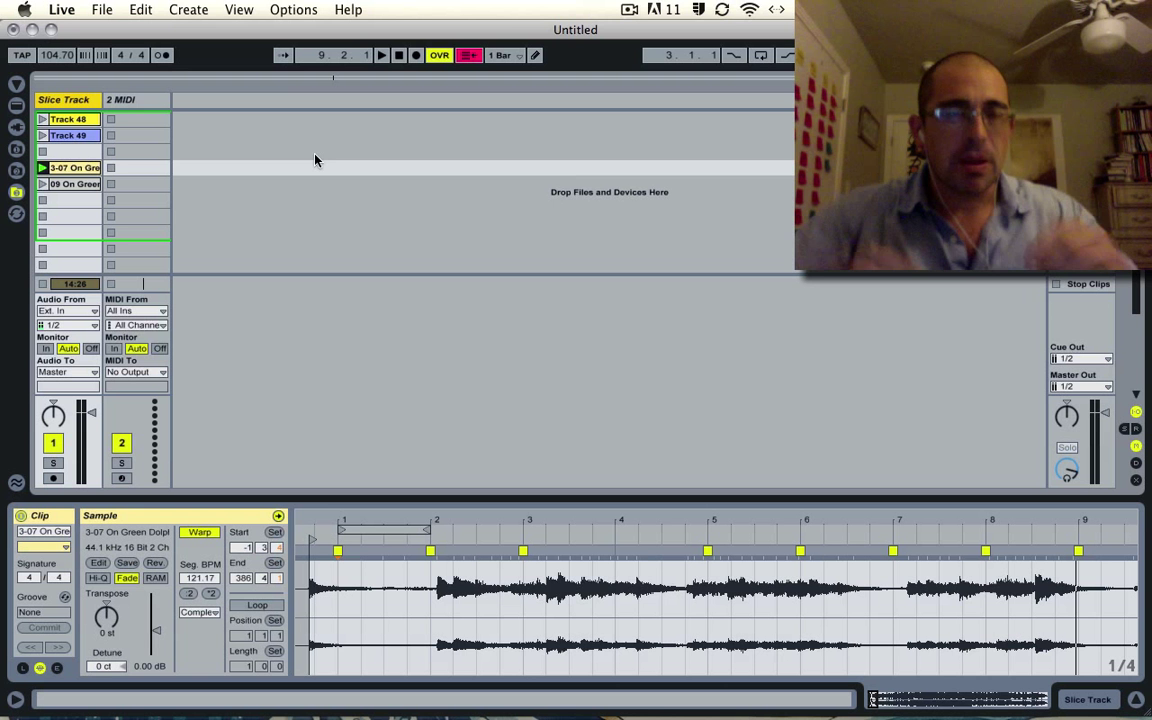
- Select the Track 48 clip, zoom into the start of the break and audition it at lower volume
click(76, 118)
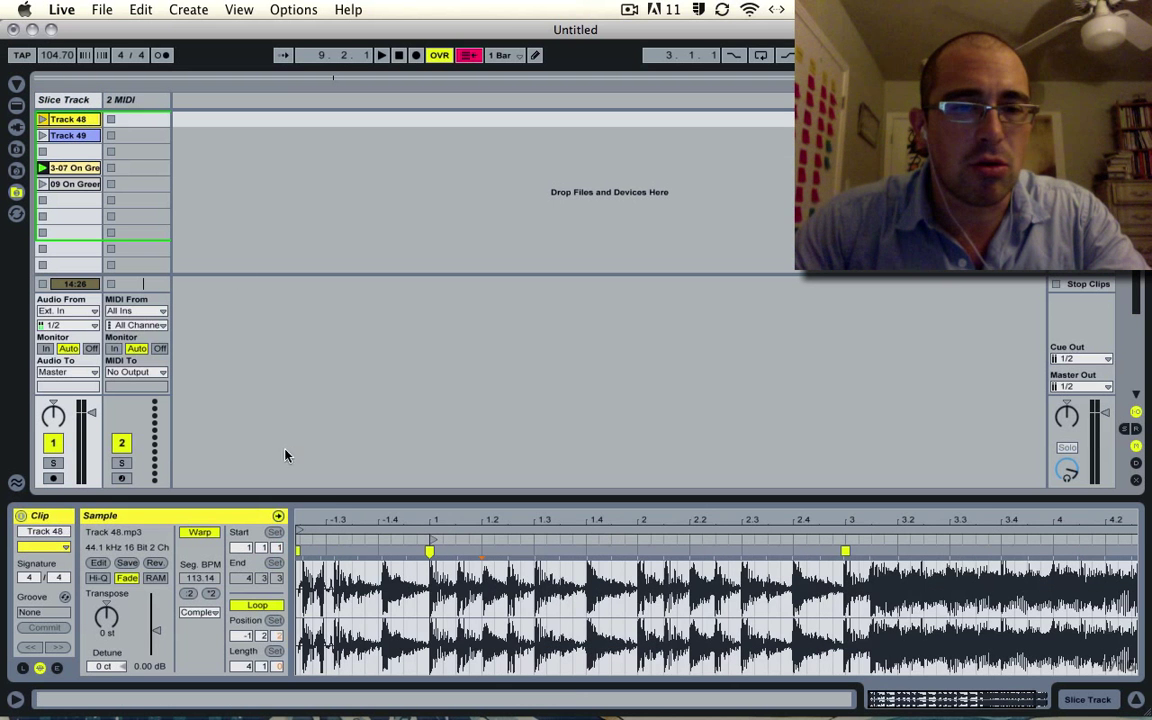
drag(314, 515, 315, 517)
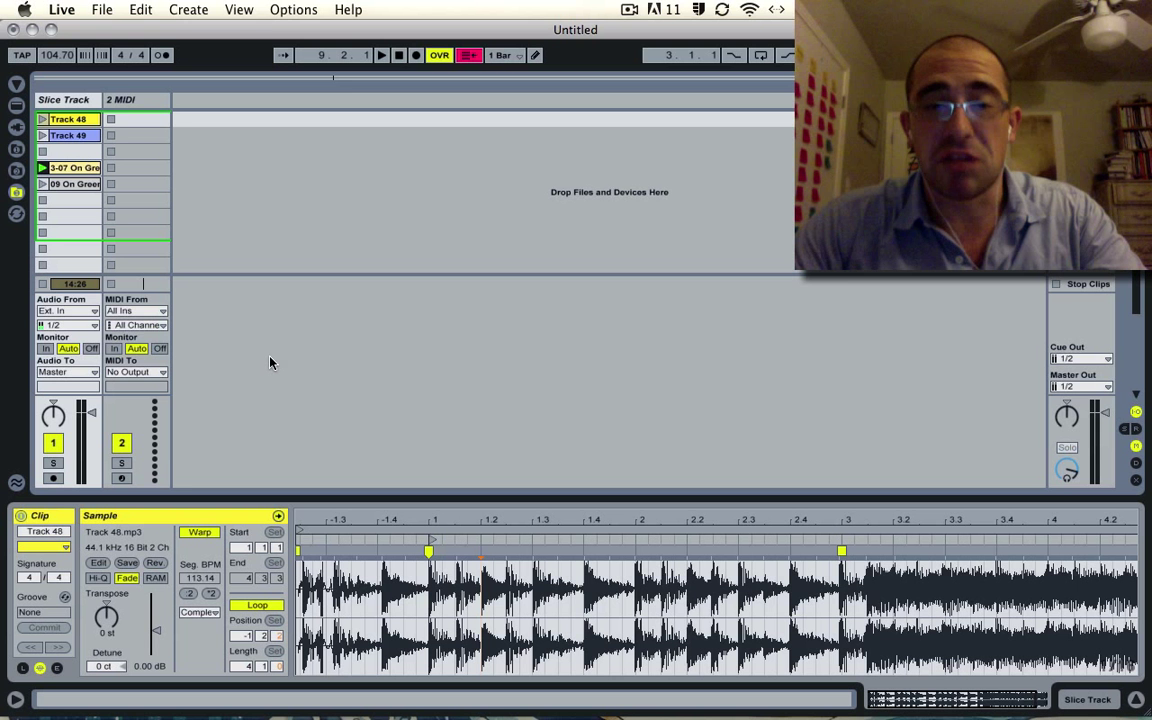
click(67, 119)
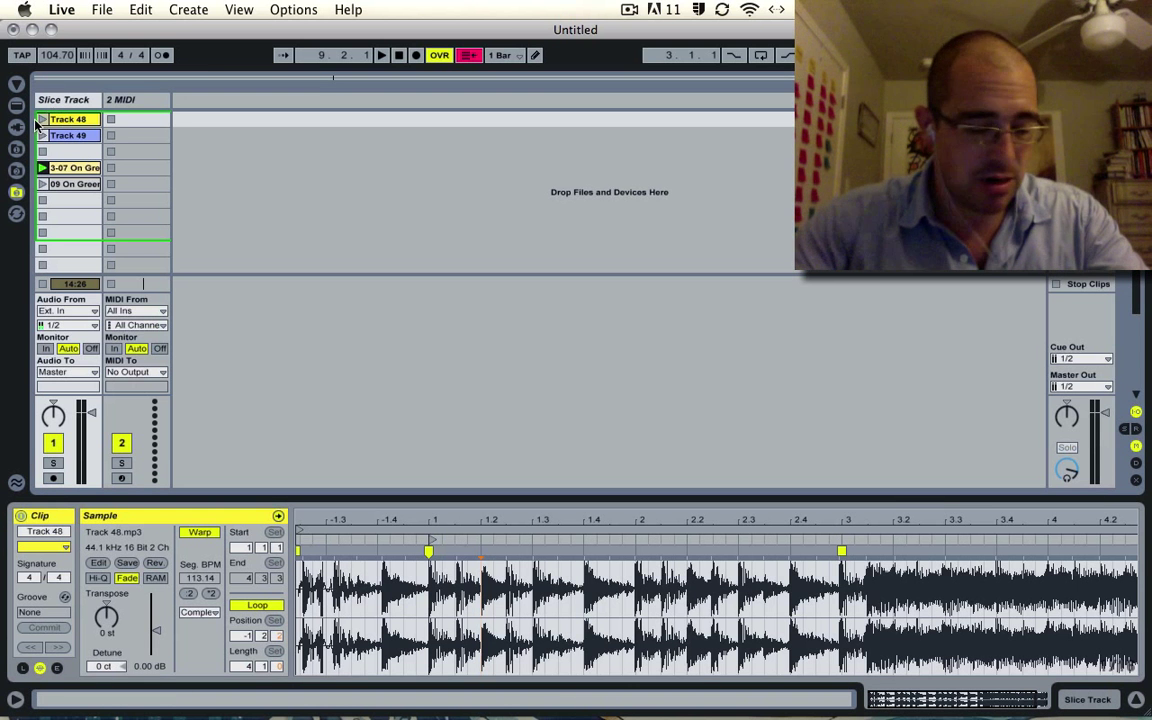
click(37, 120)
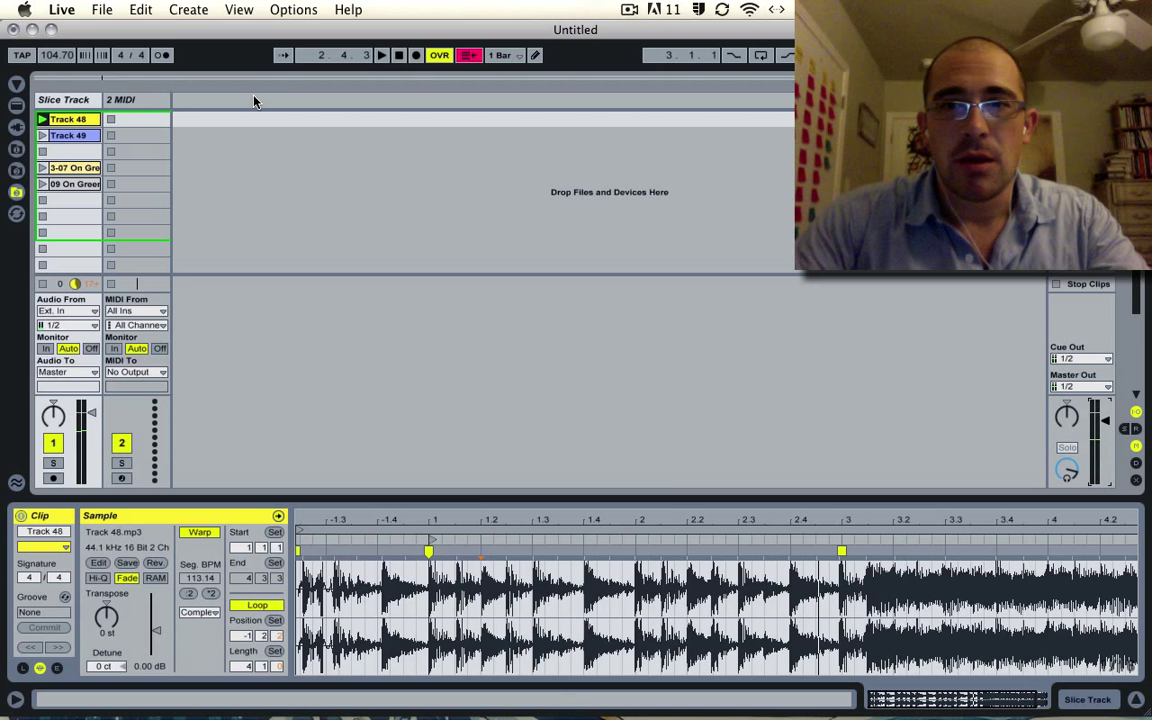
key(XF86AudioLowerVolume)
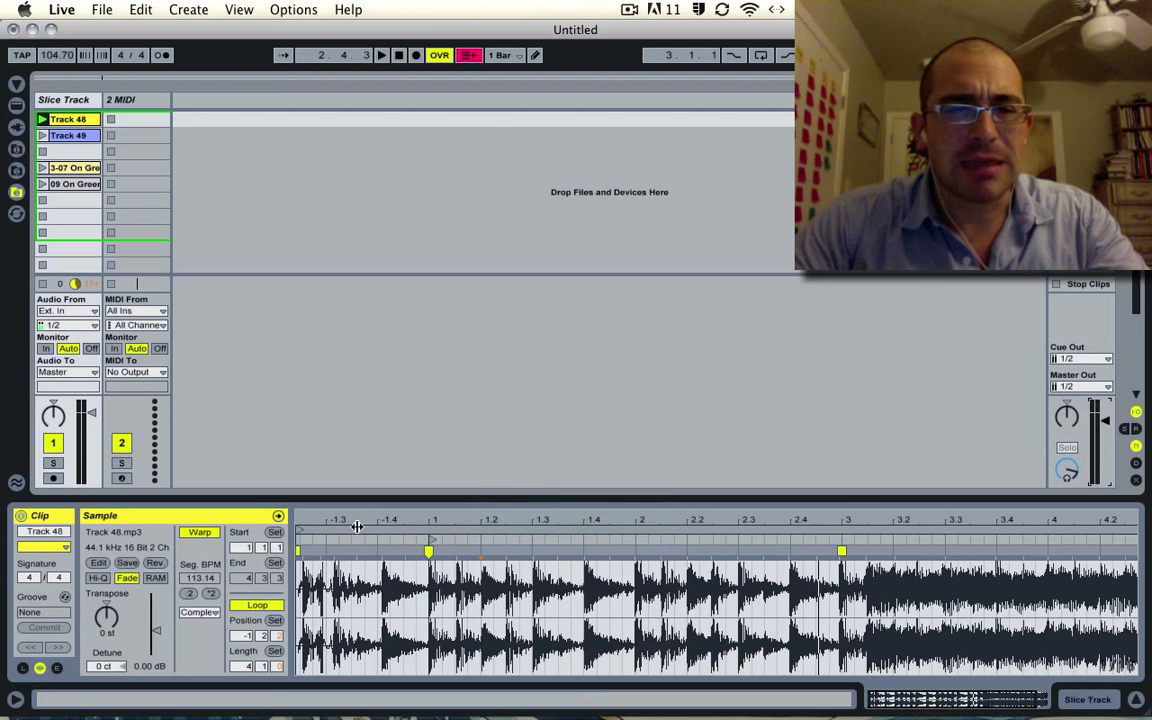
drag(357, 527, 323, 560)
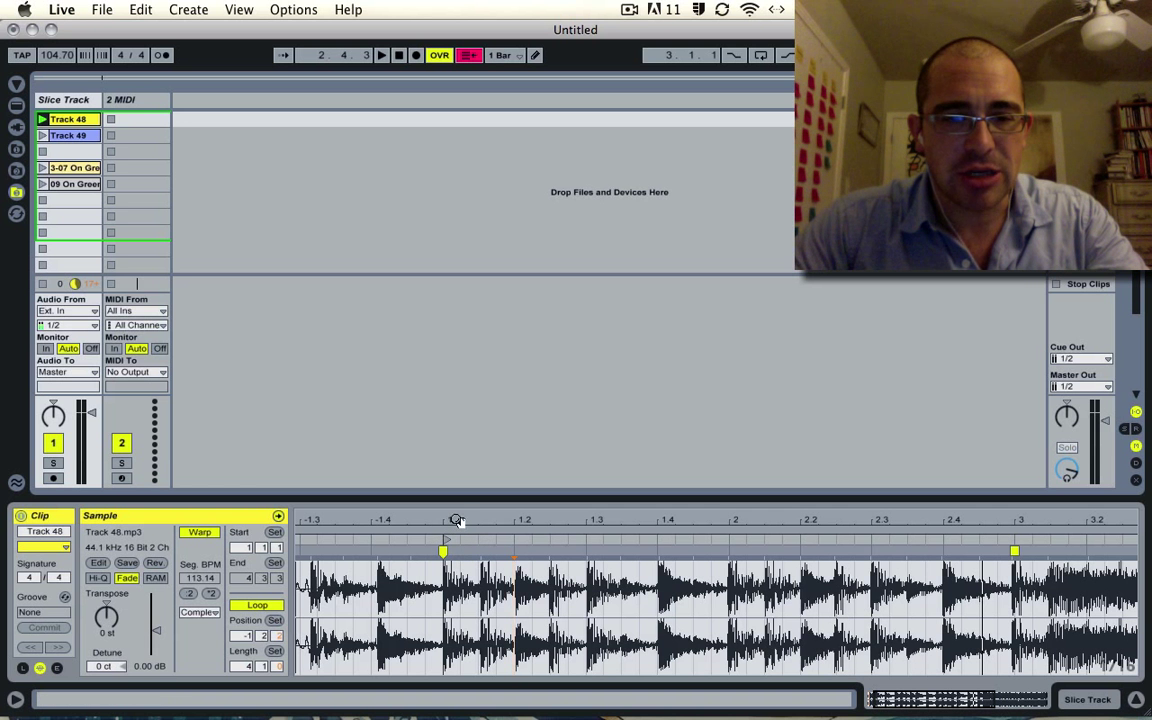
mouse_move(456, 521)
mouse_down()
mouse_move(494, 524)
mouse_move(300, 541)
mouse_move(258, 495)
mouse_up()
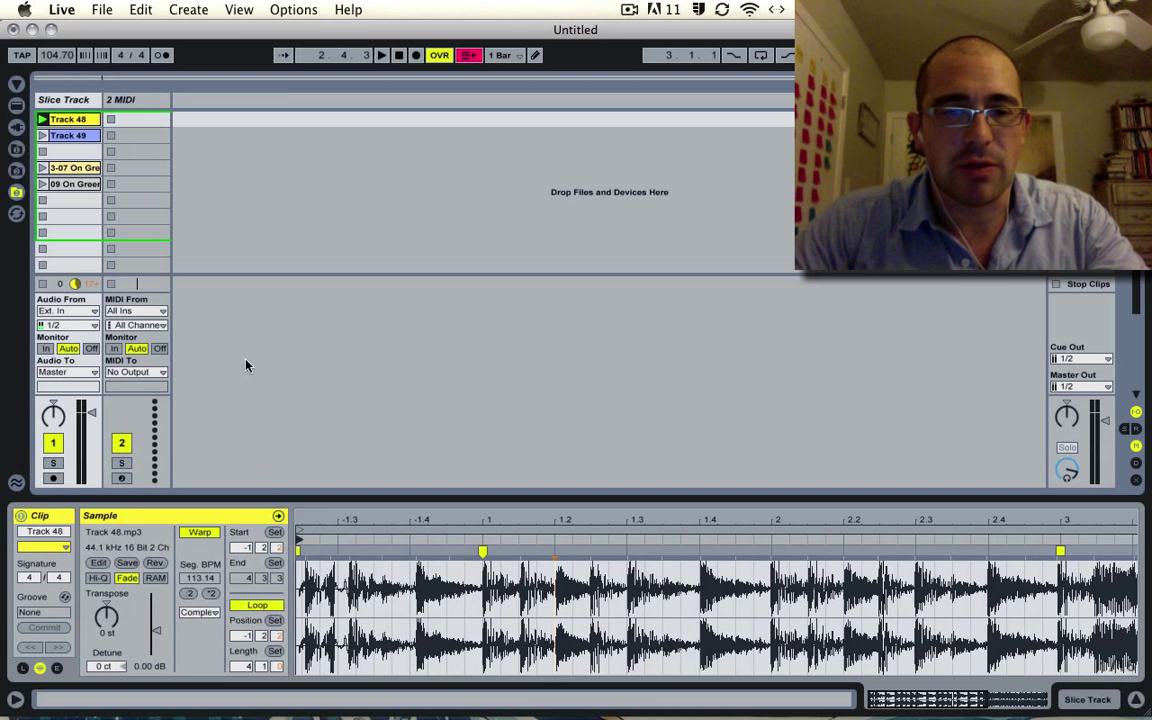
click(42, 119)
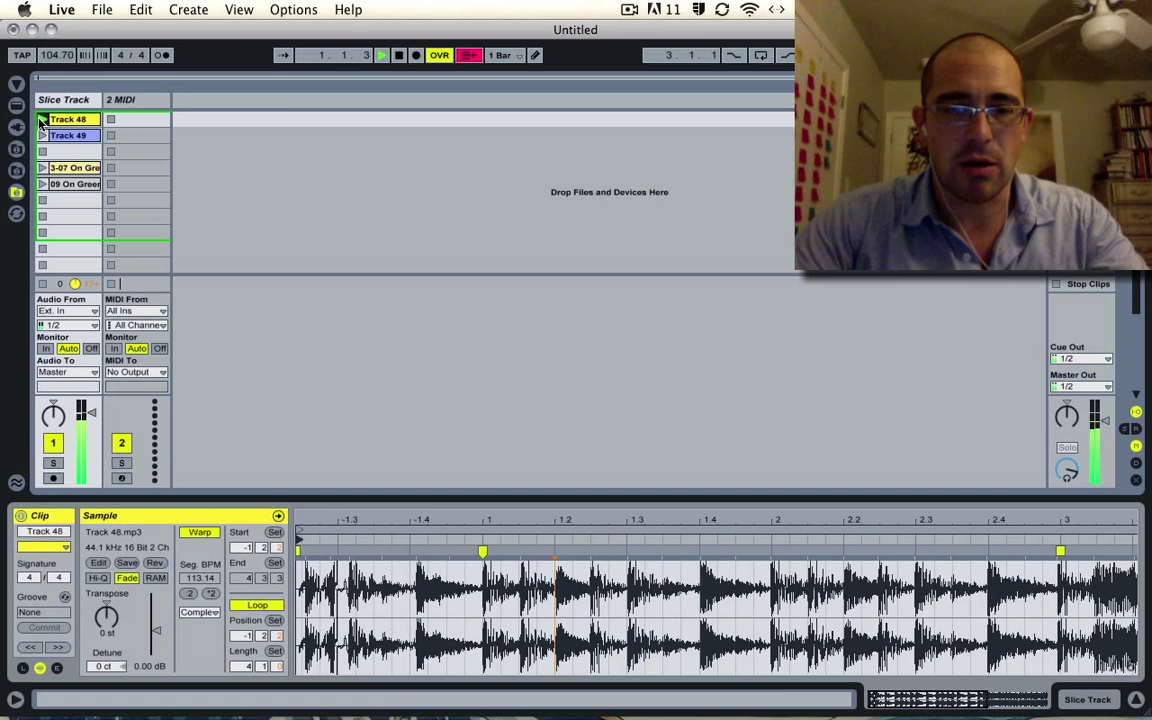
key(space)
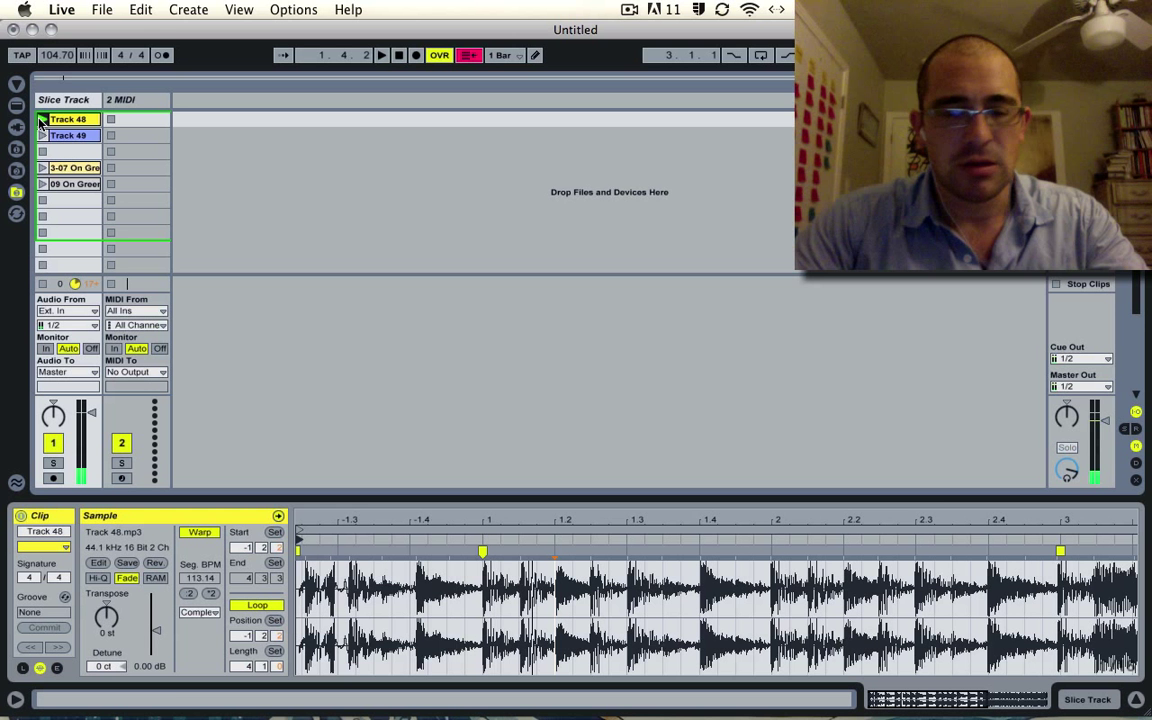
- Move the clip start to bar 1 and set a one-bar loop spanning bars 1 to 2, then play it
click(298, 540)
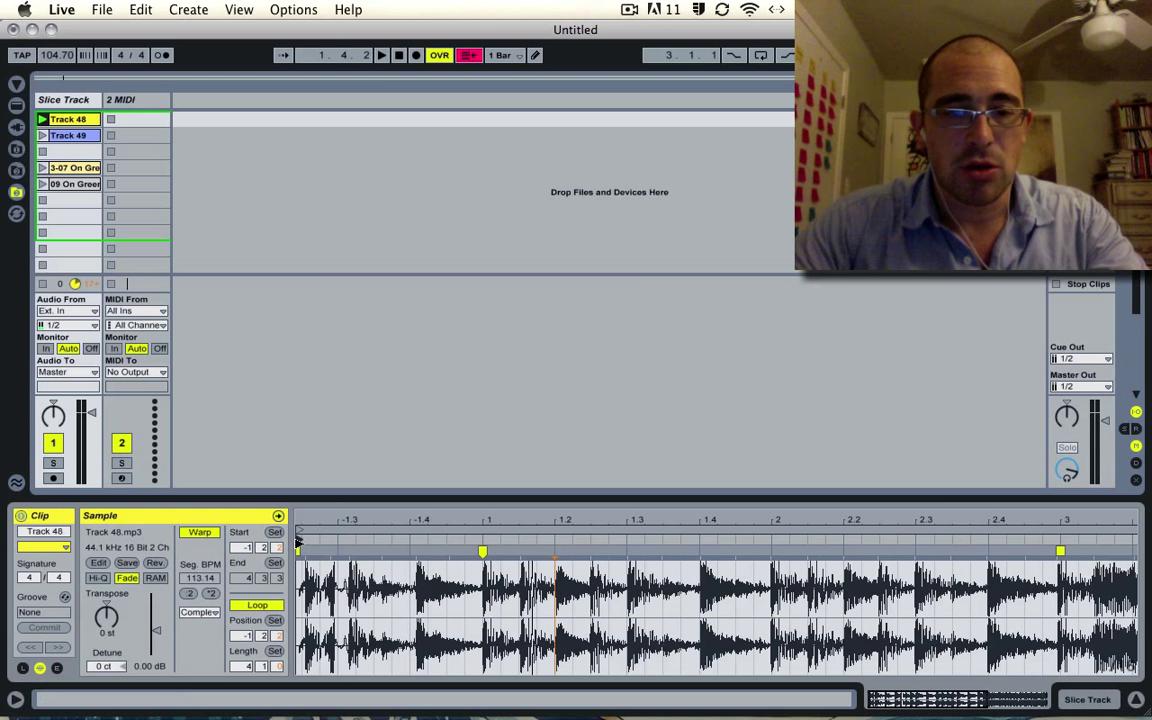
drag(298, 540, 482, 545)
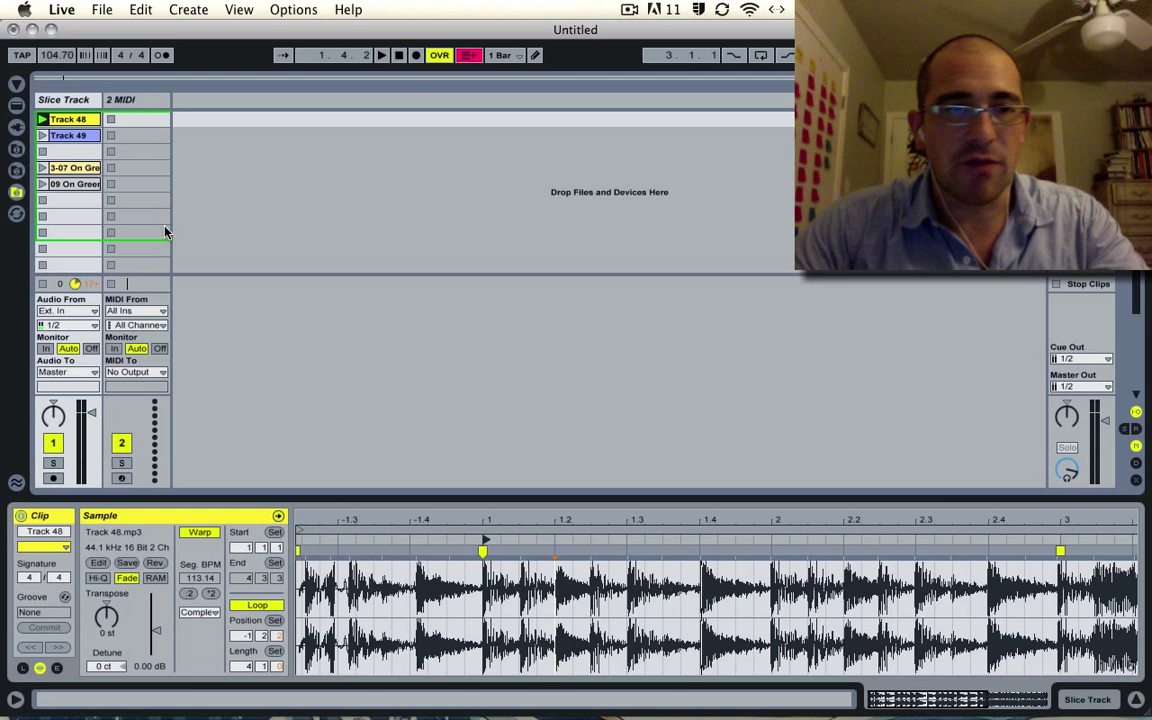
drag(239, 663, 238, 670)
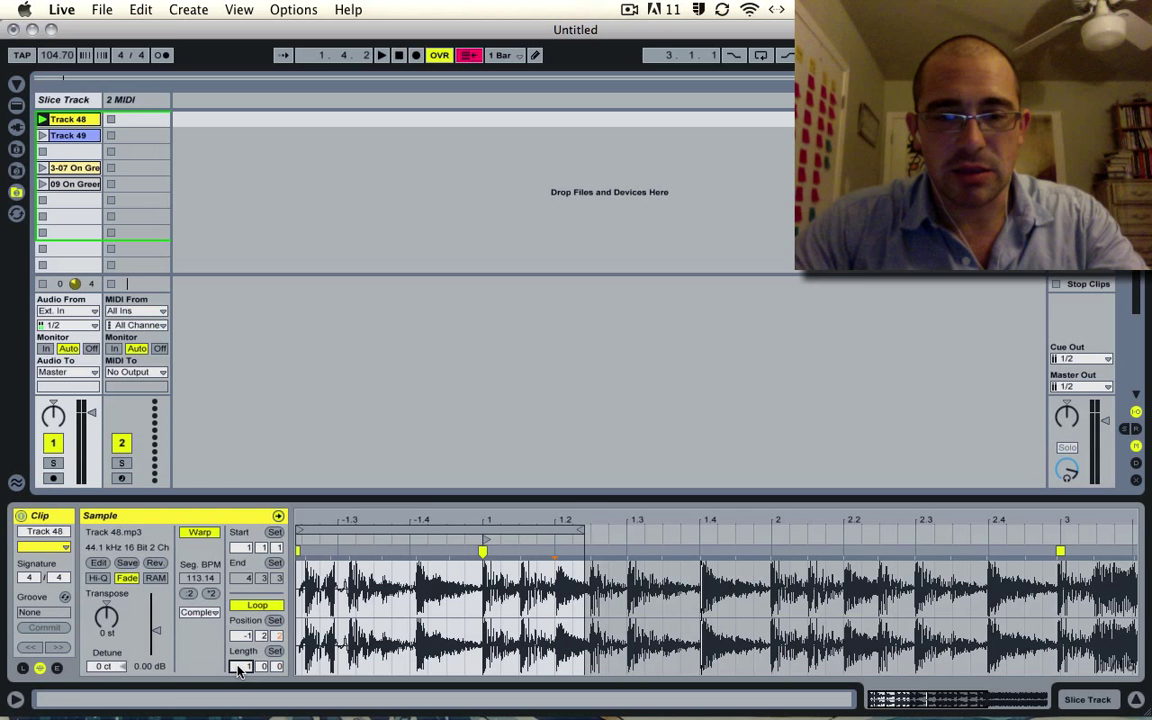
drag(528, 536, 716, 534)
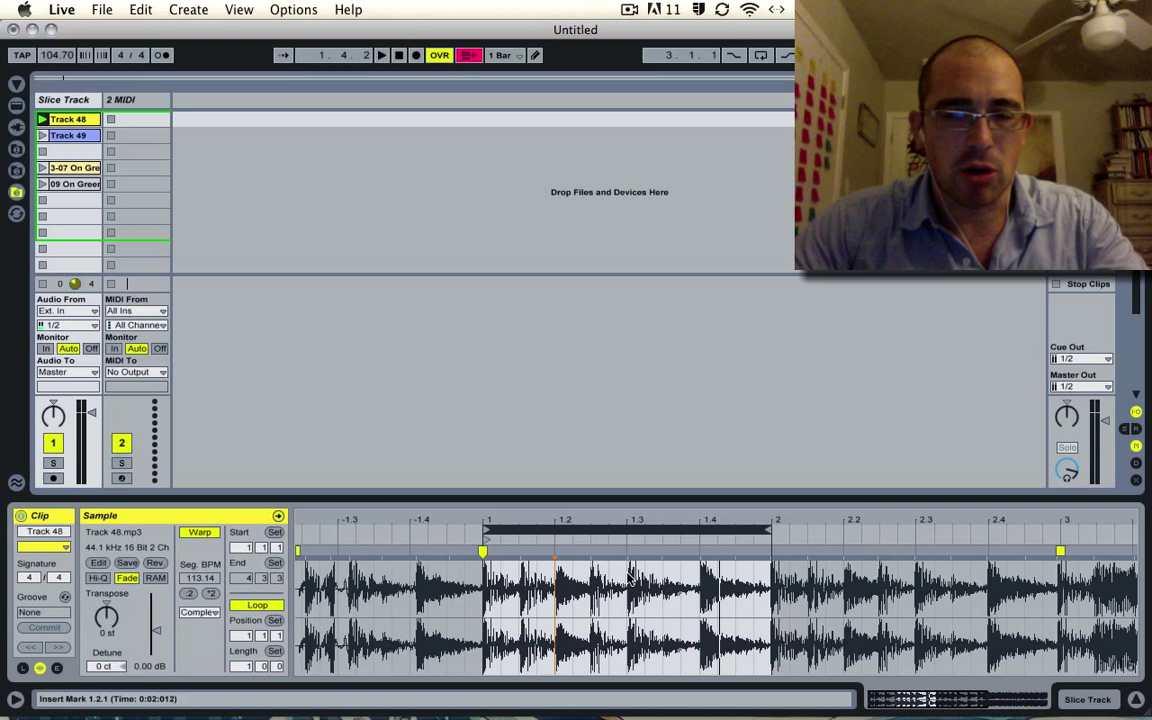
drag(851, 519, 677, 517)
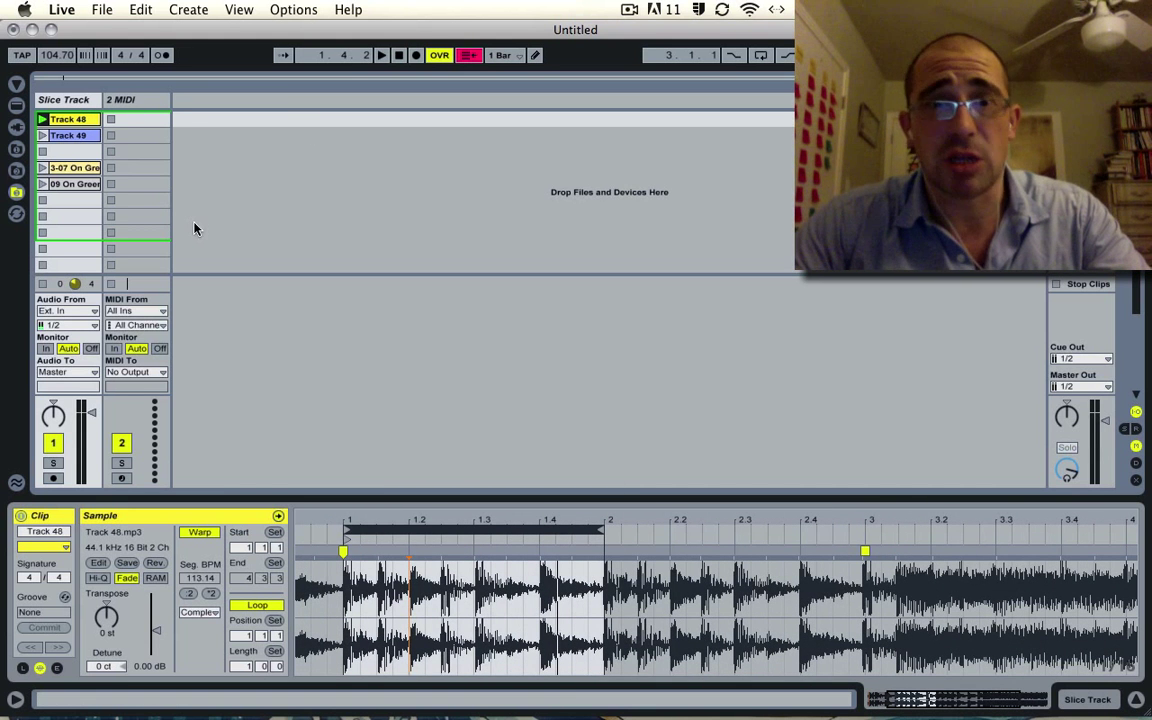
key(space)
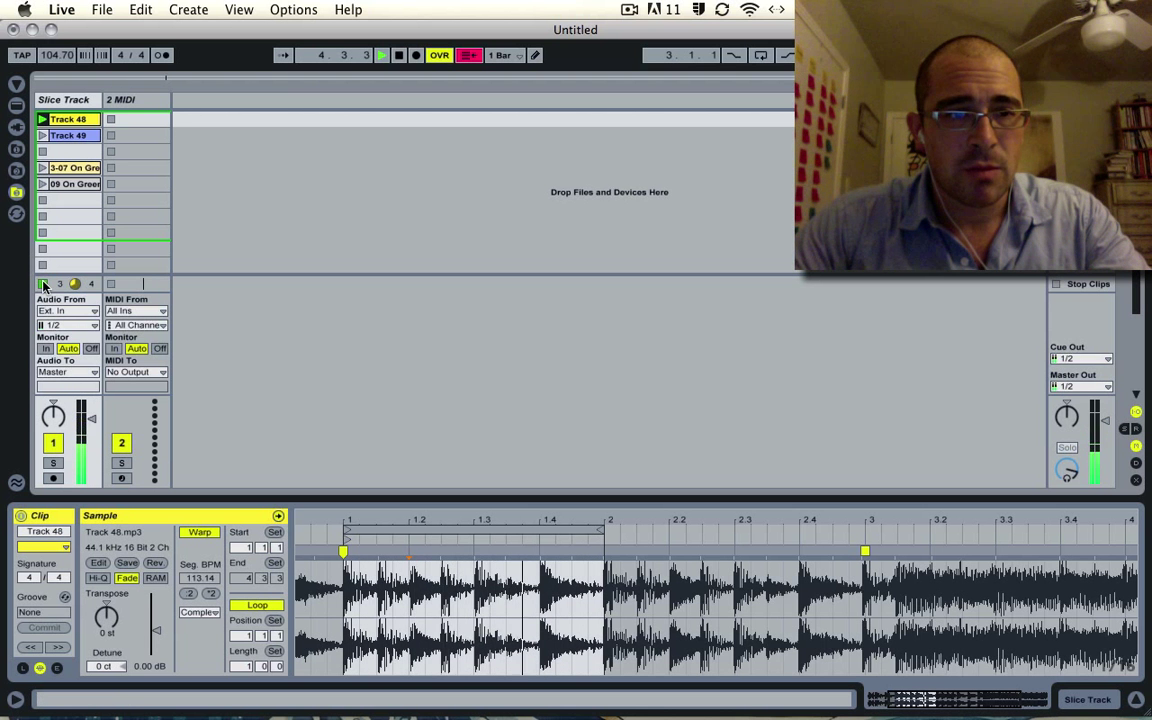
- Stop the Track 48 clip and crop its sample to the looped bar, creating Track 48-1.wav
click(43, 285)
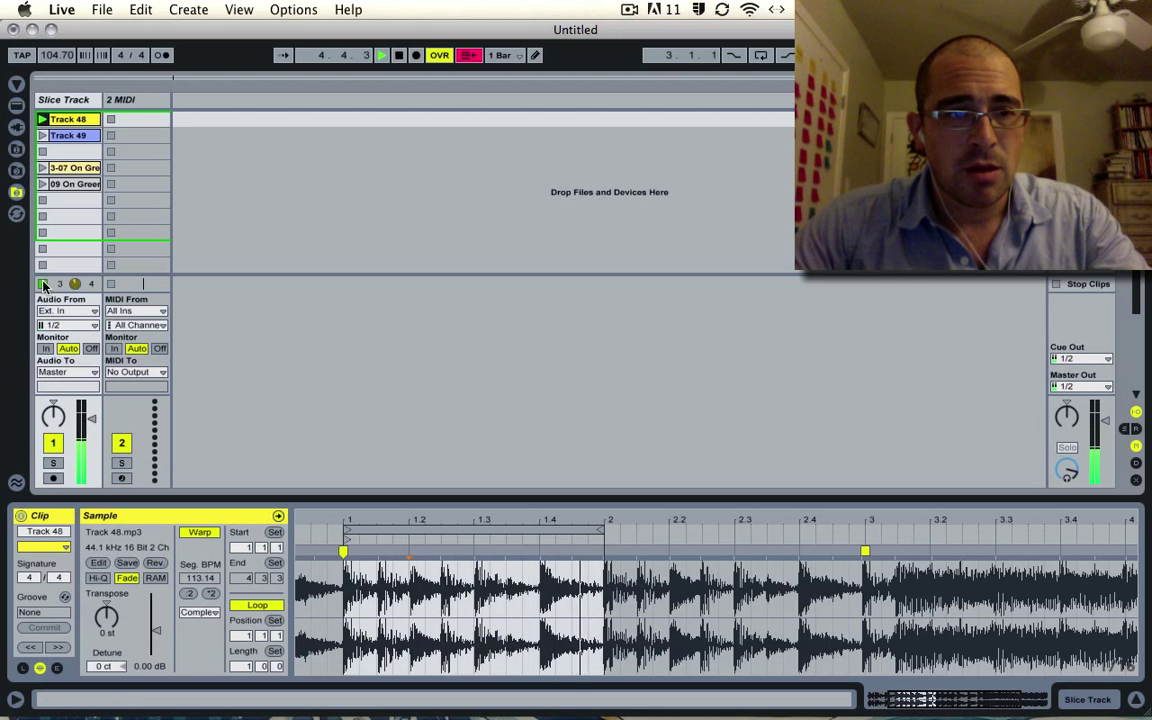
right_click(432, 572)
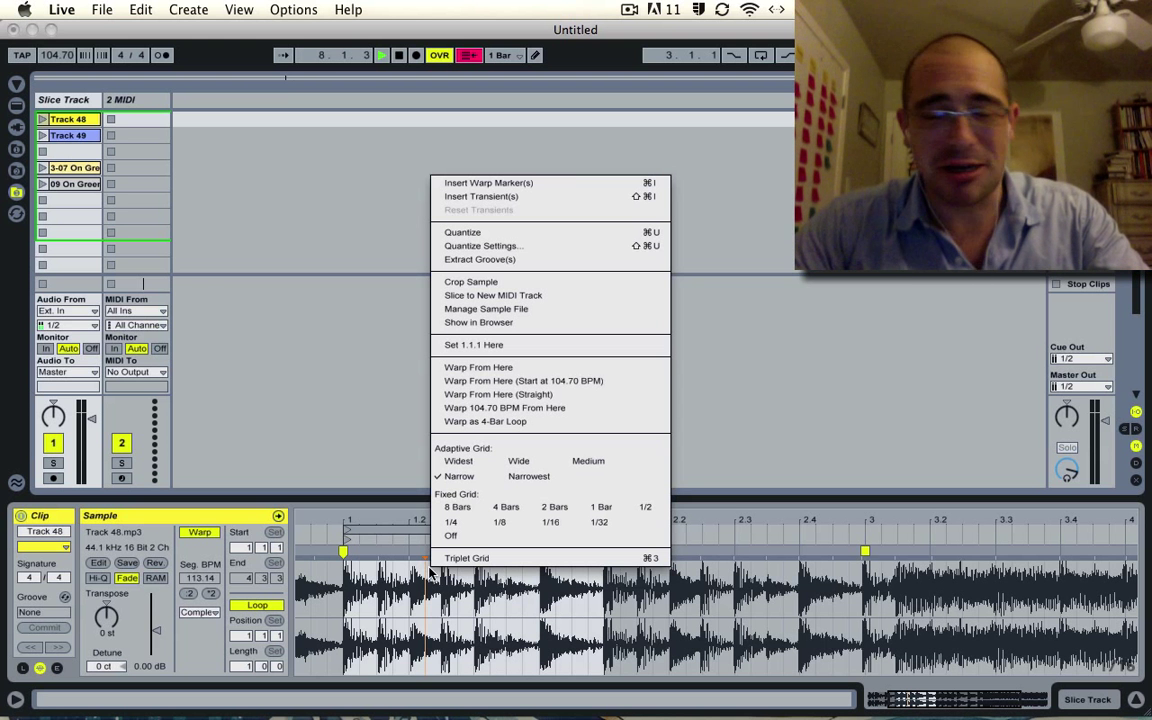
click(534, 285)
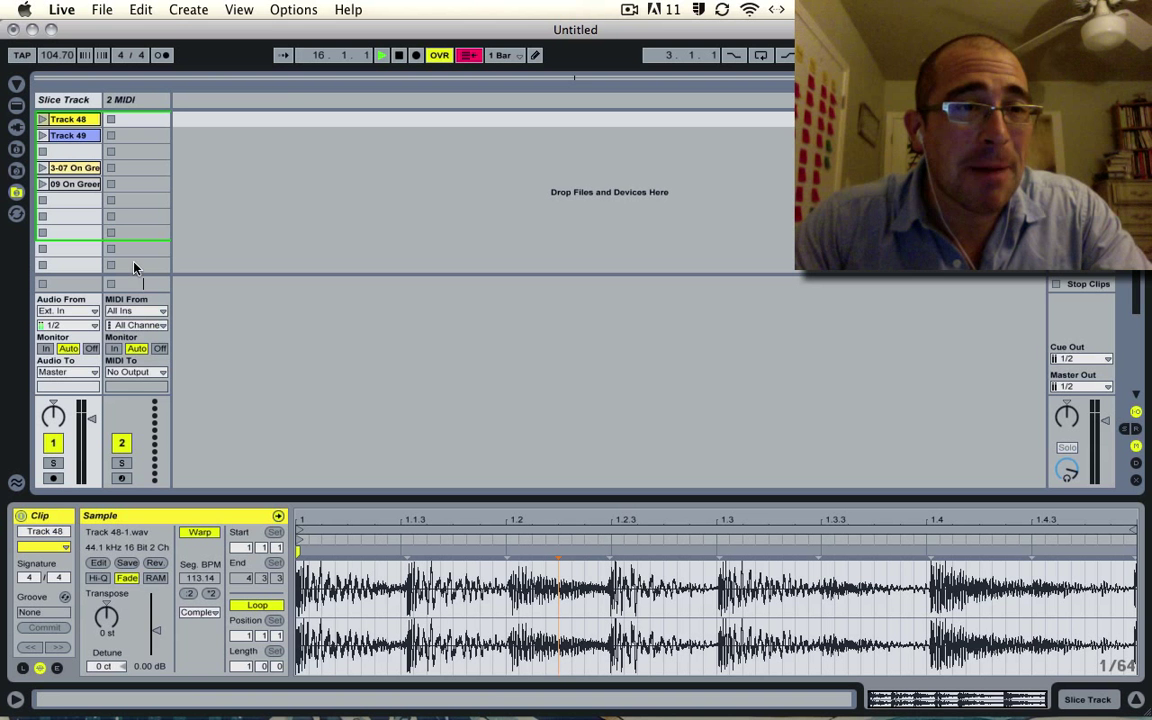
- Slice the Track 48 clip to a new MIDI track at one slice per 1/8 Note, giving eight slices
right_click(86, 121)
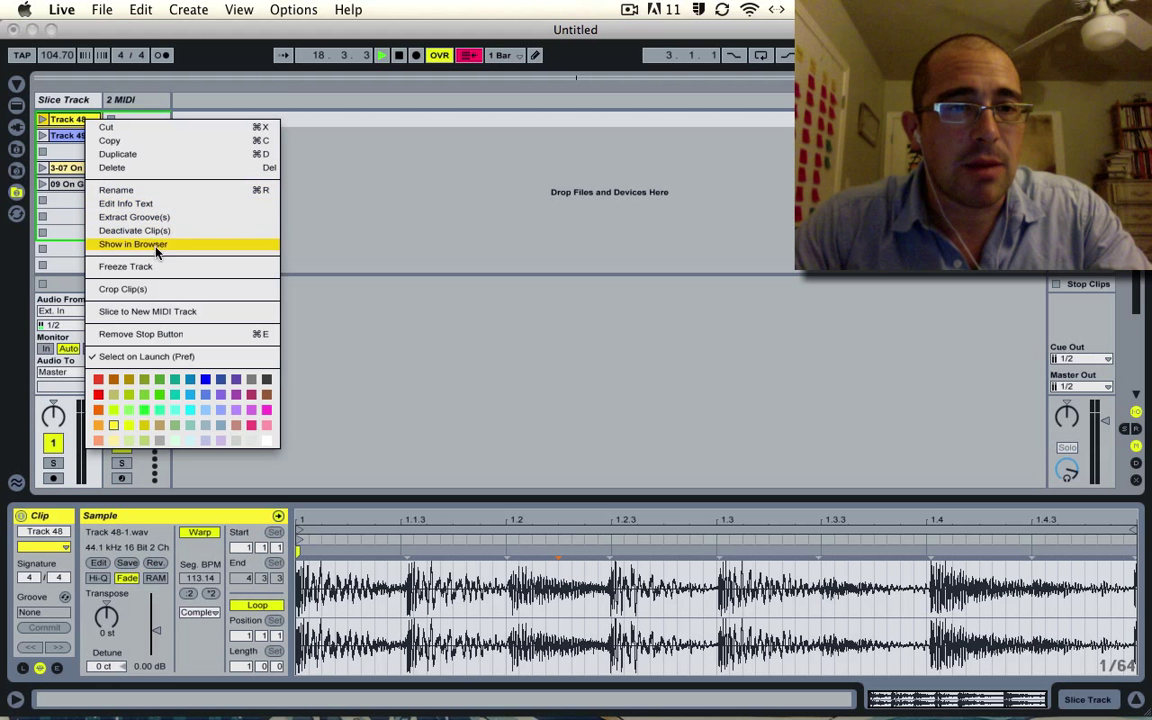
click(157, 312)
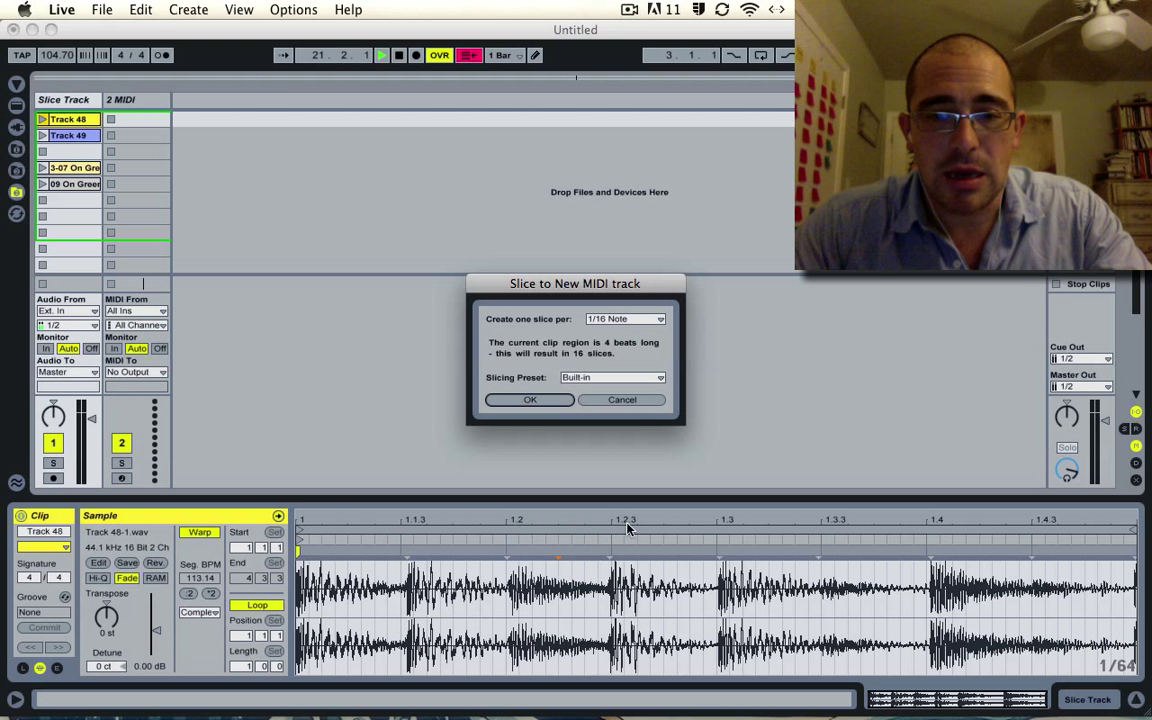
click(618, 322)
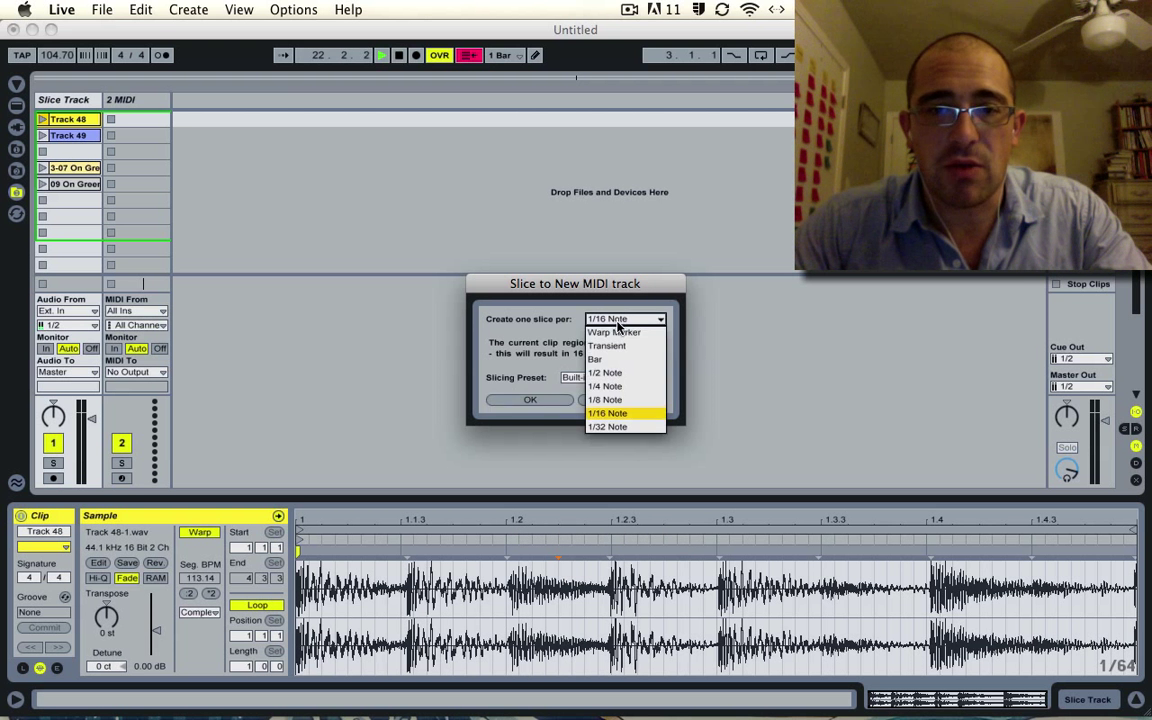
click(628, 400)
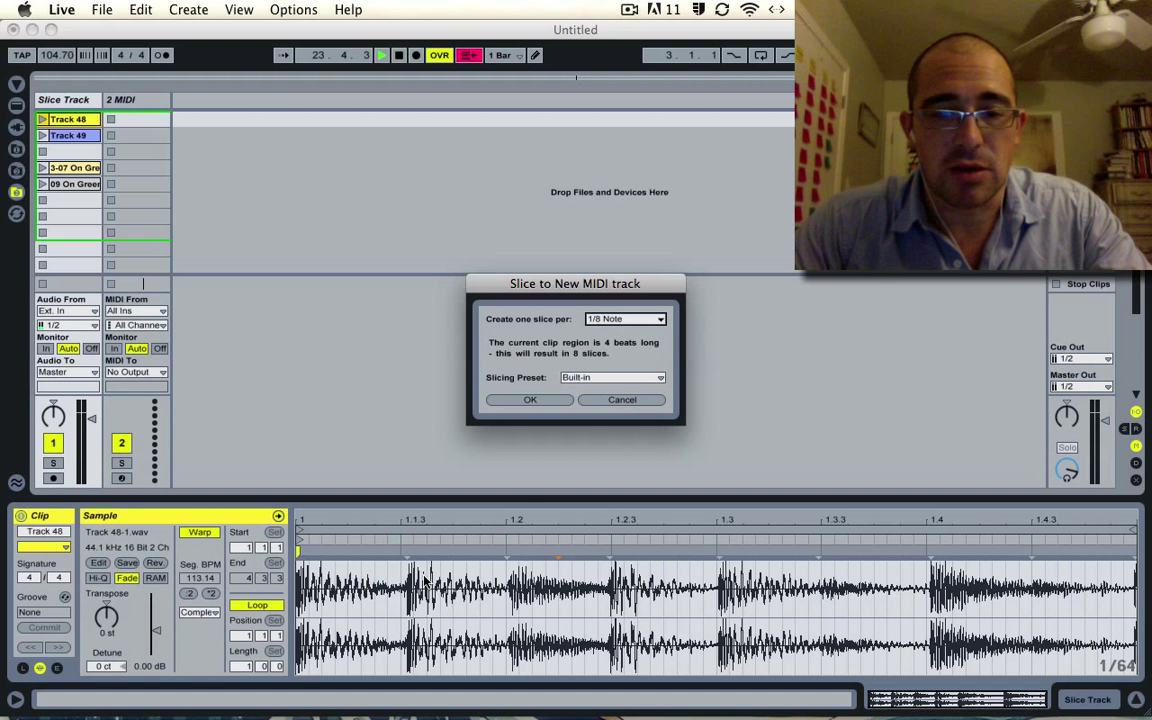
click(530, 399)
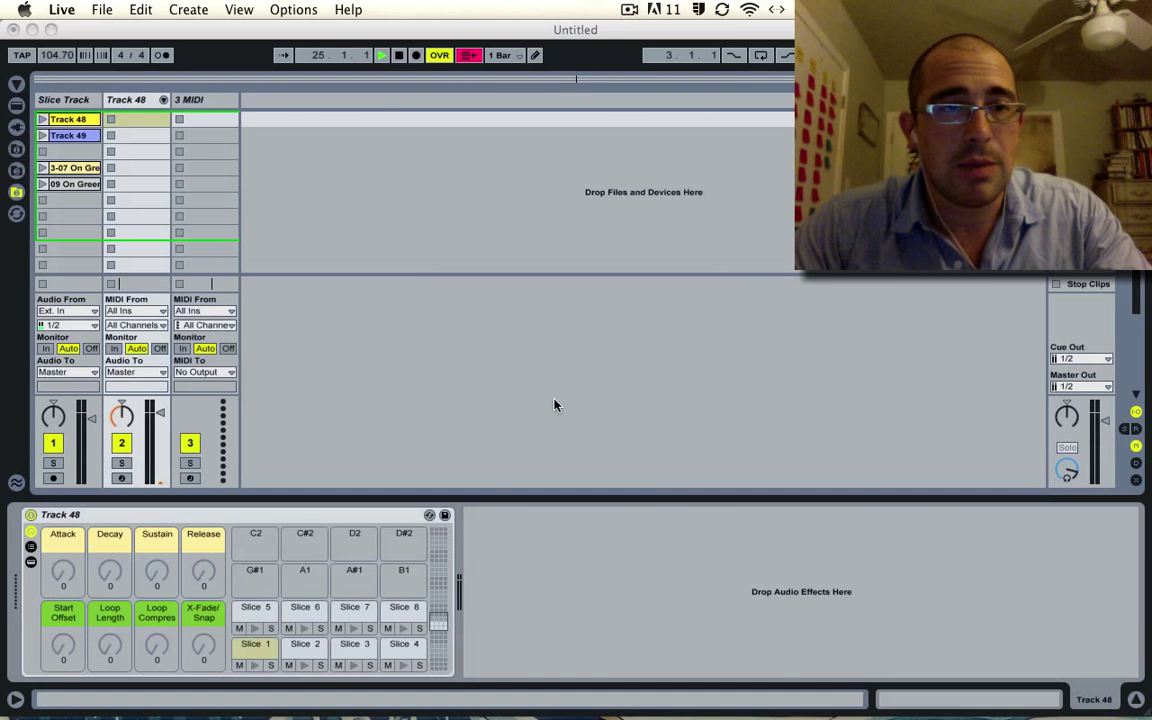
- Name track 2 'Slice to MIDI', arm it for recording, and pull its fader down to -6 dB
click(130, 100)
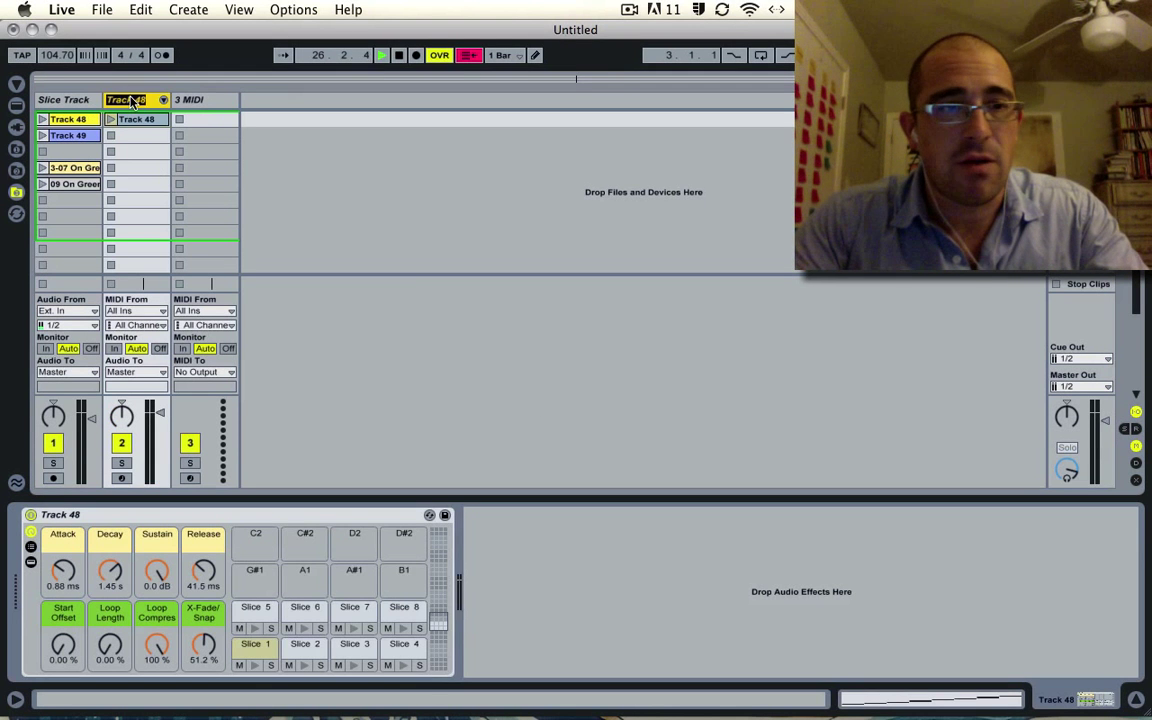
key(super+r)
text(Slice to MIDI)
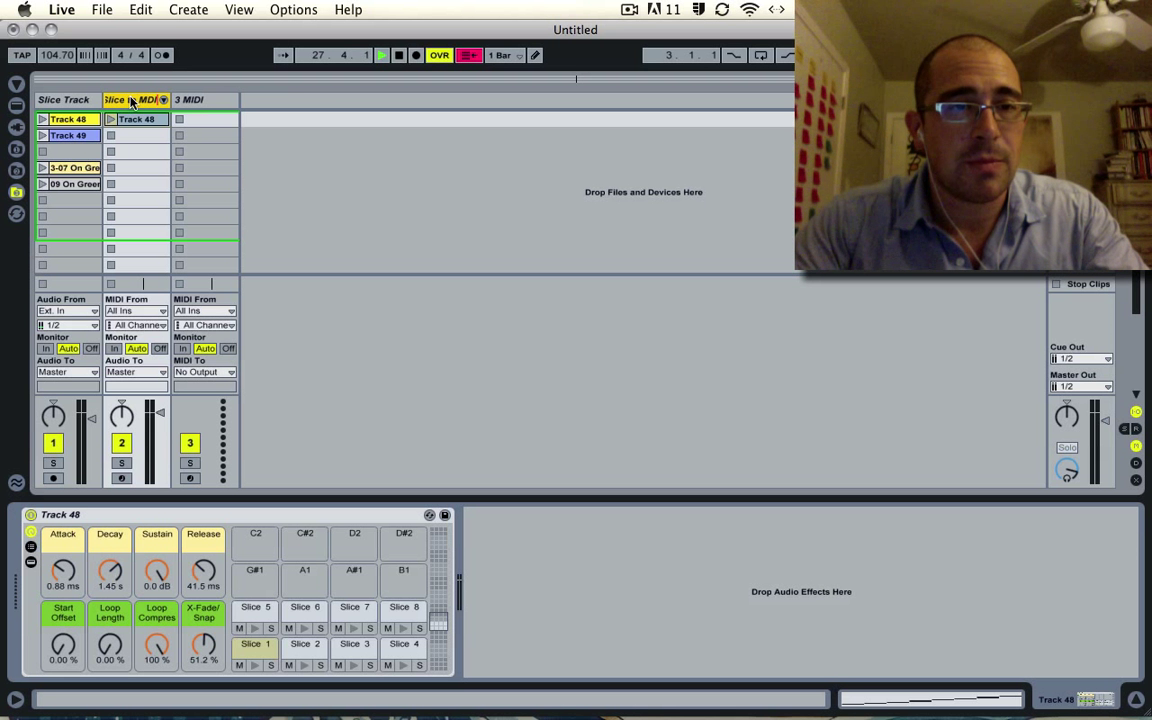
key(Return)
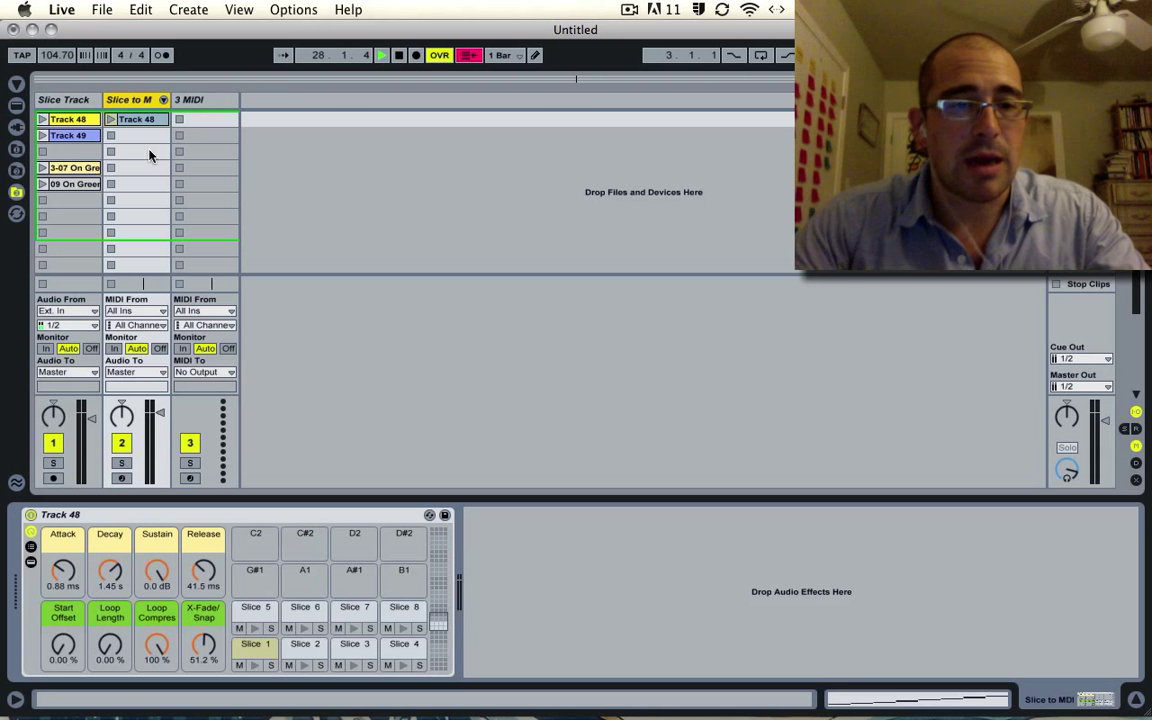
click(122, 479)
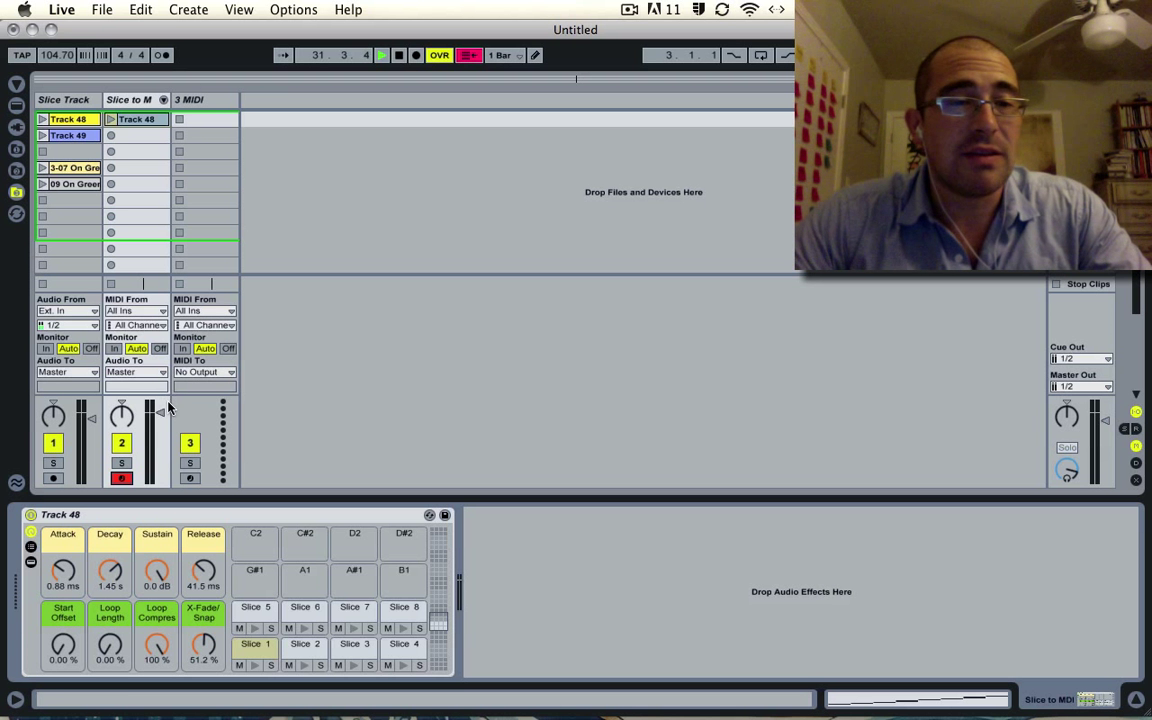
drag(160, 412, 160, 463)
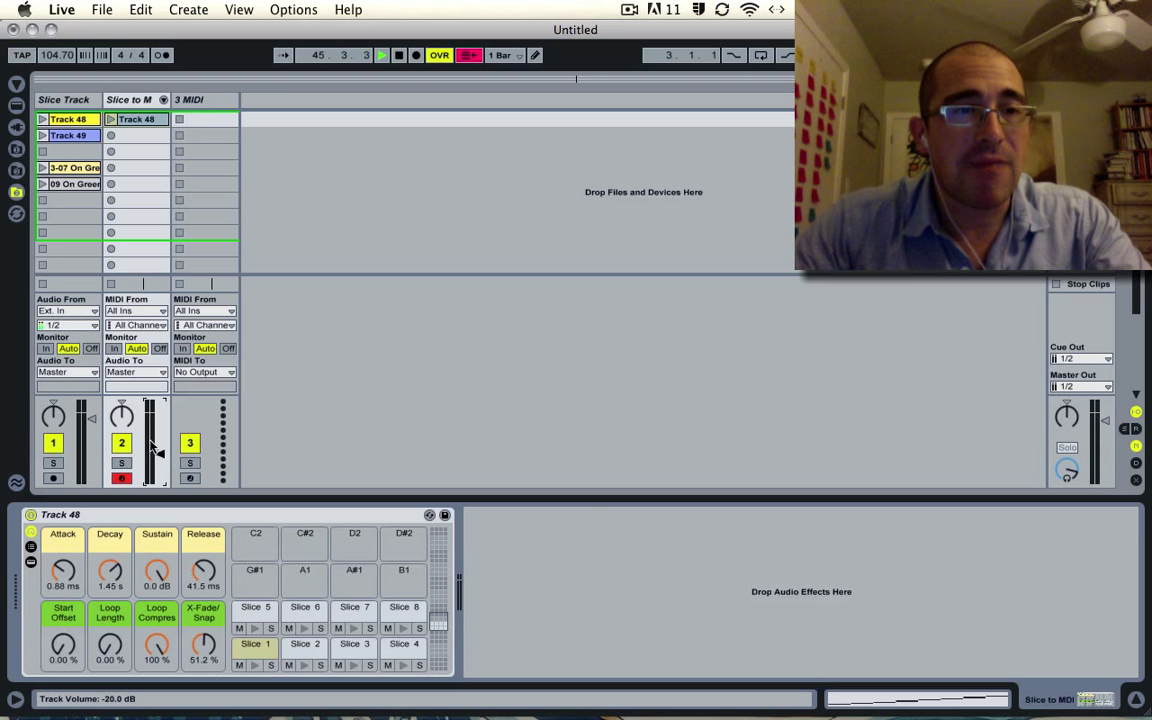
- Launch the Track 49 clip, lower the Slice Track to -6.5 dB, and zoom into the clip's opening bars
click(42, 135)
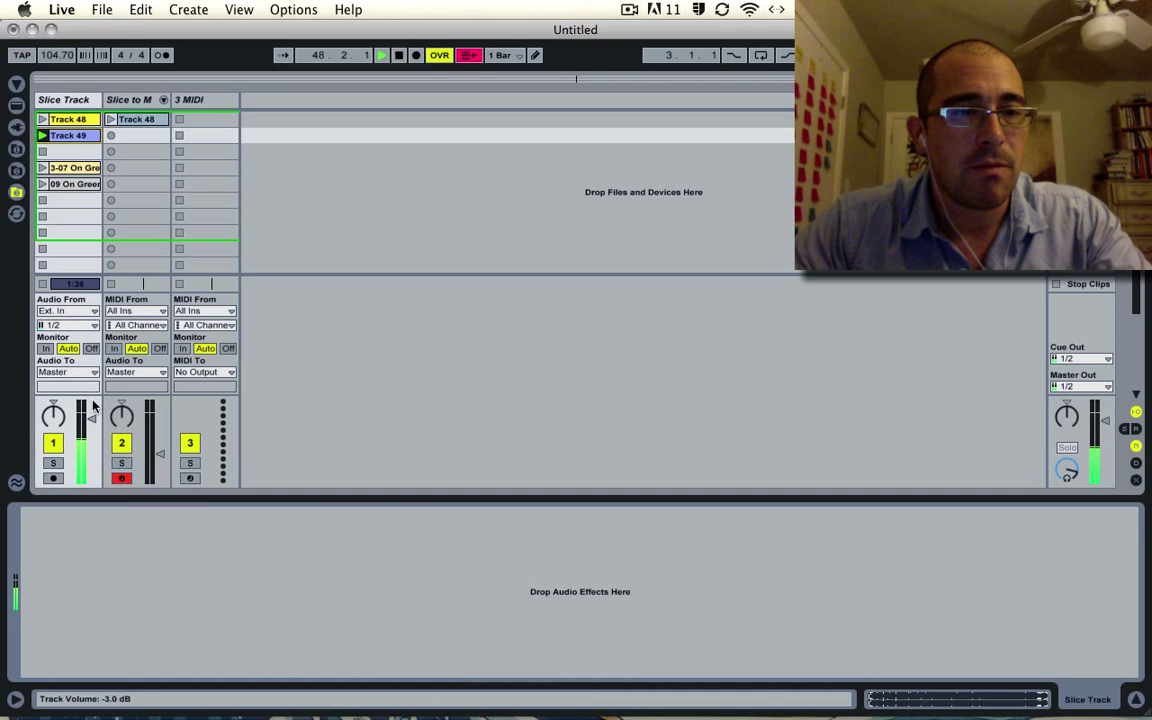
drag(93, 405, 93, 418)
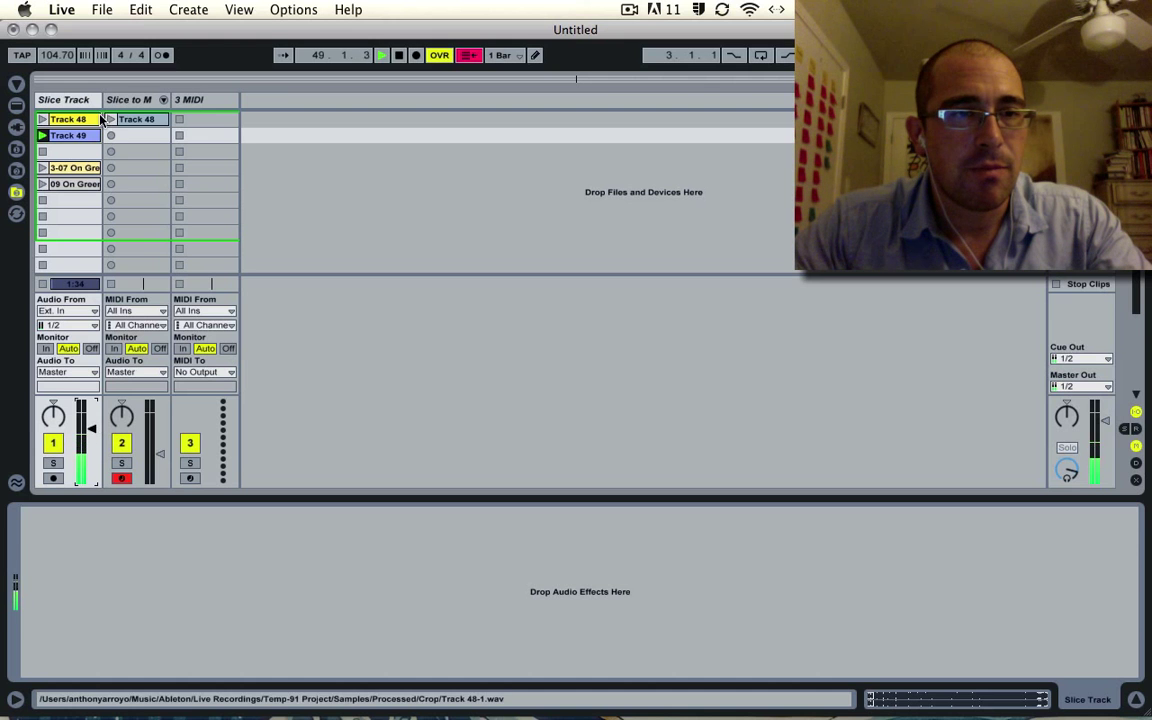
click(70, 135)
drag(323, 523, 411, 517)
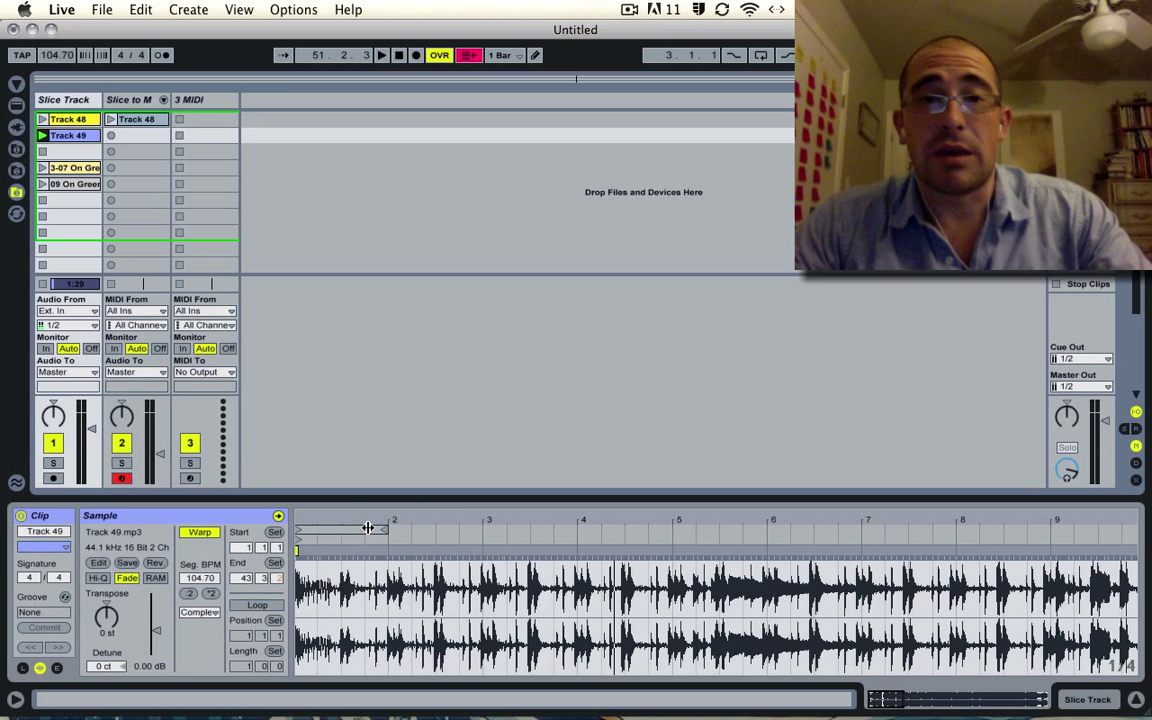
drag(337, 516, 360, 519)
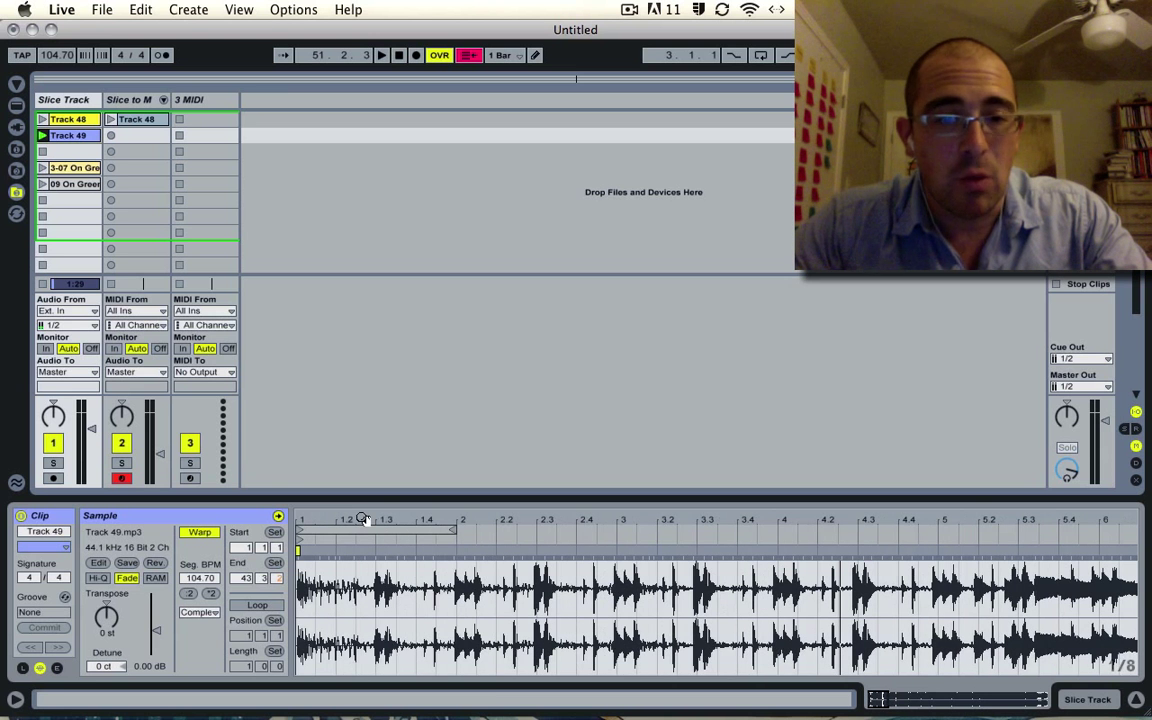
click(50, 138)
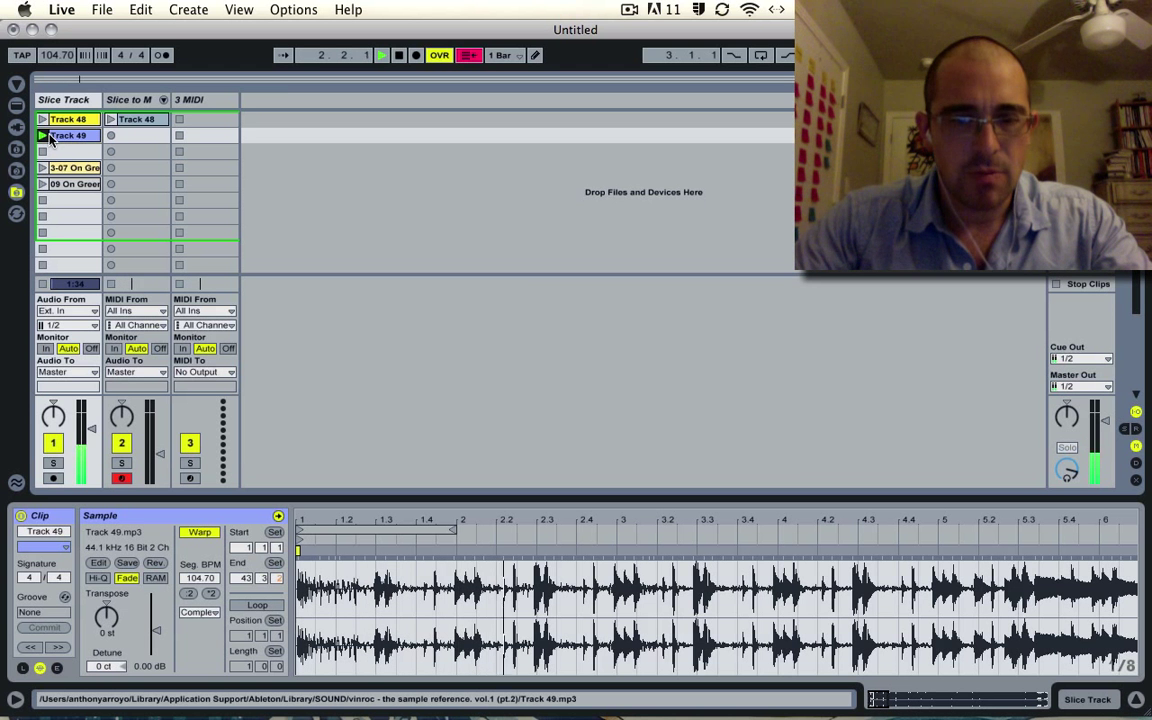
click(49, 136)
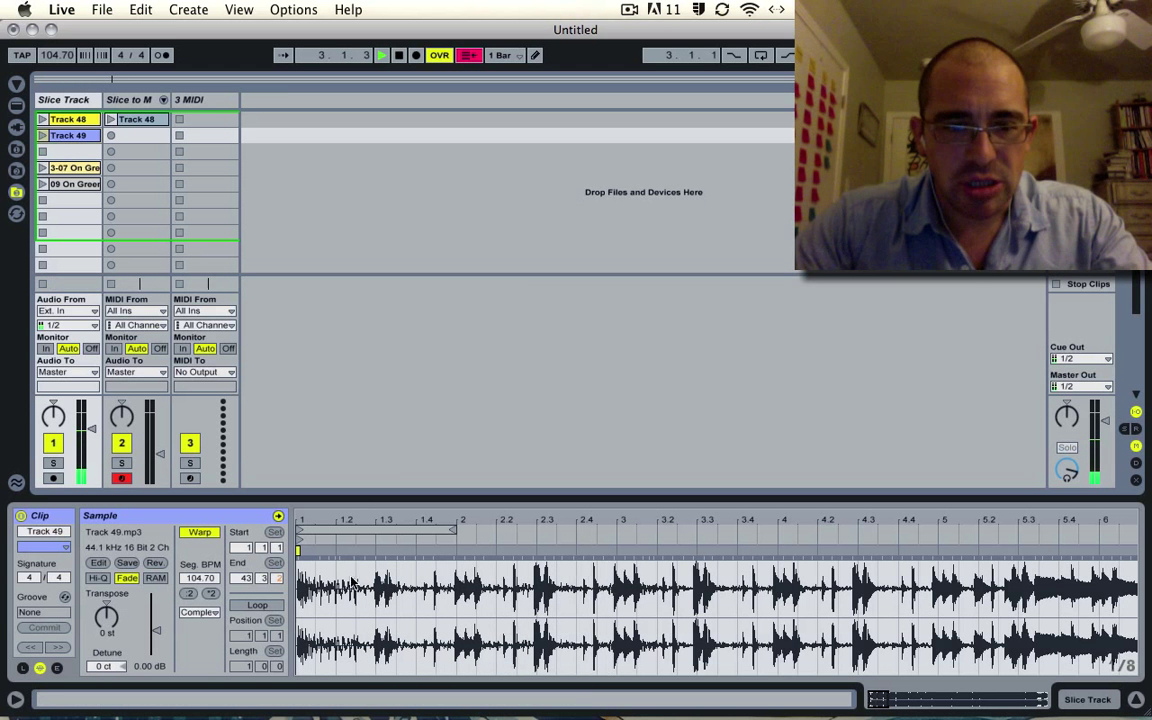
- Move the Track 49 clip's start to bar 2 and mark the exact position of its first drum hit
drag(300, 540, 460, 540)
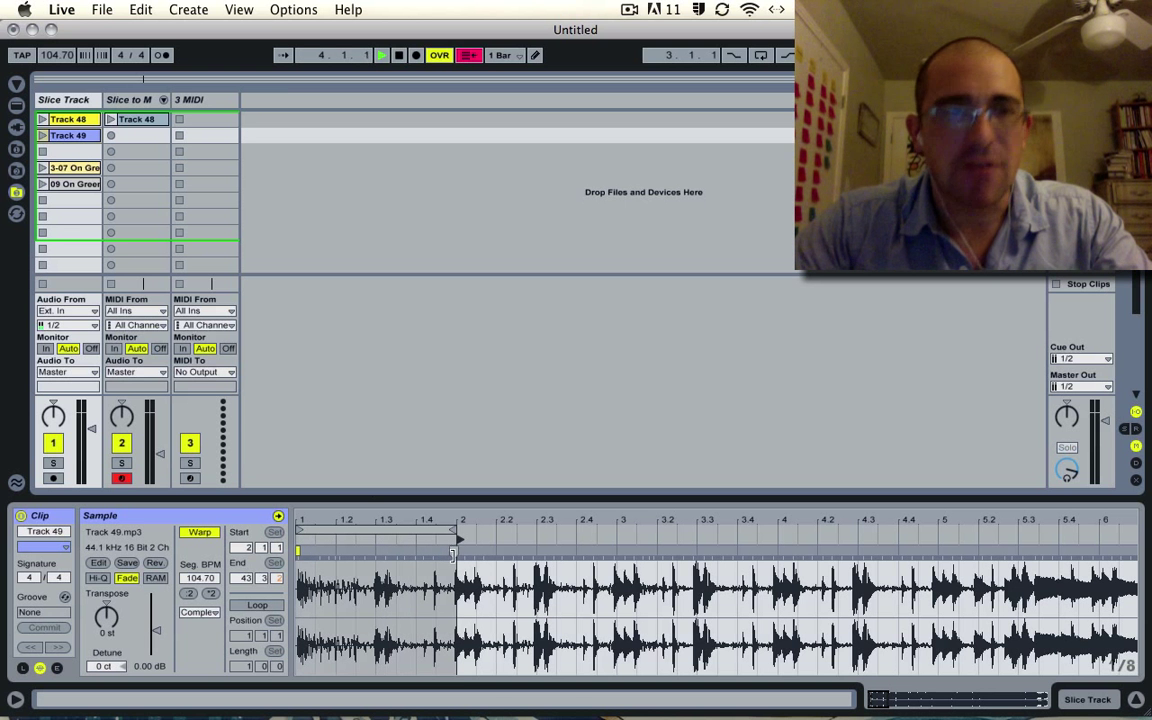
click(43, 135)
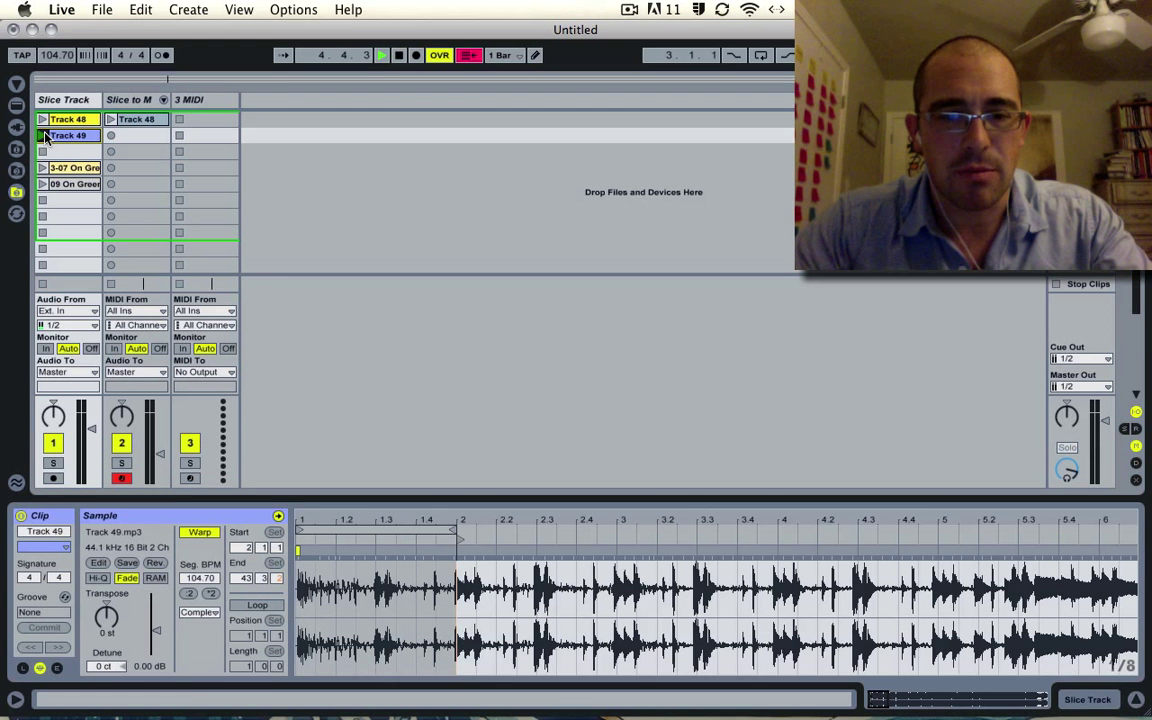
key(space)
click(473, 548)
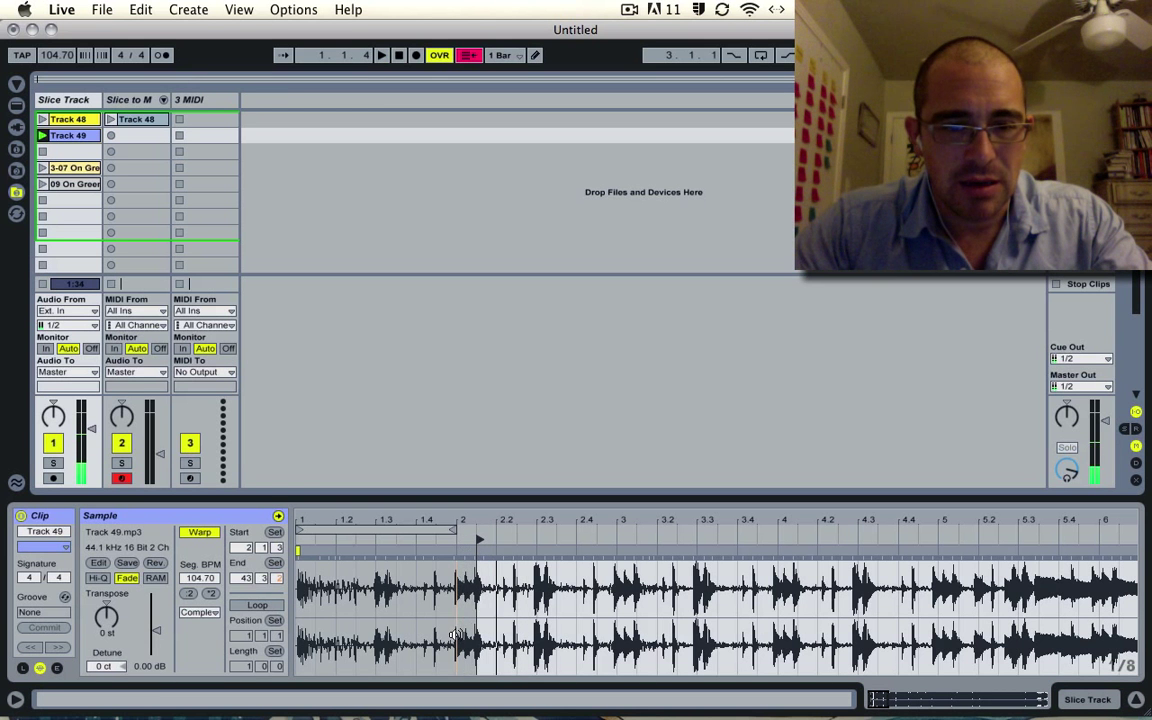
click(494, 528)
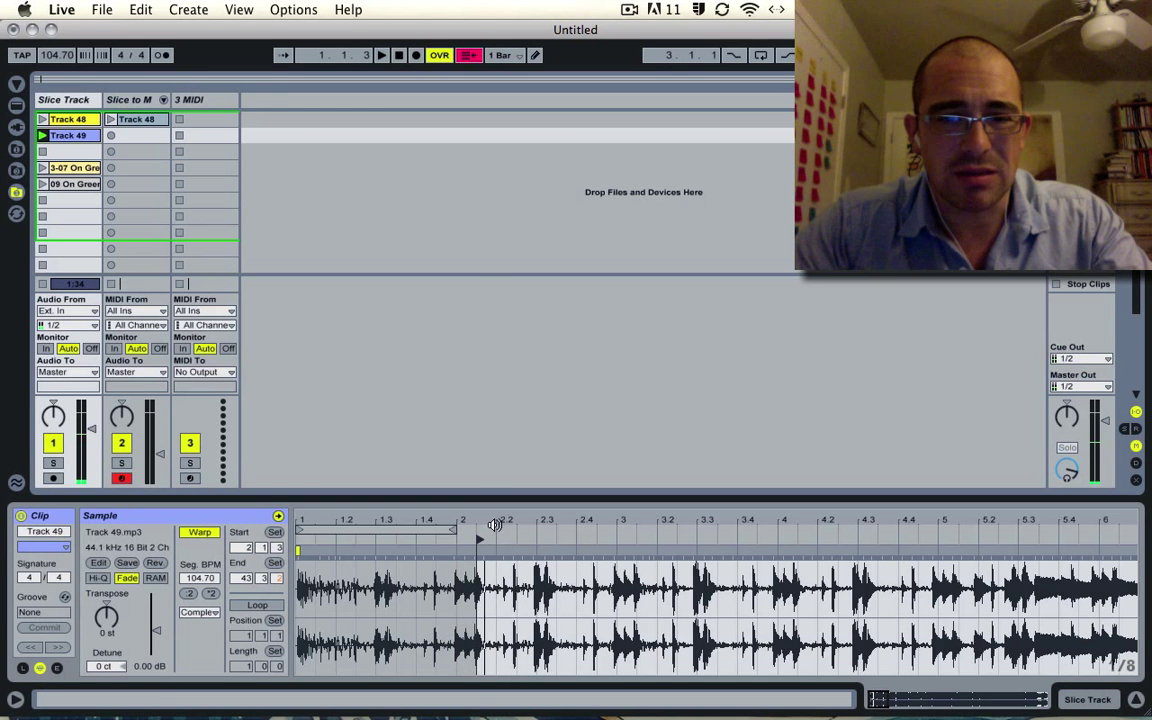
drag(497, 520, 655, 519)
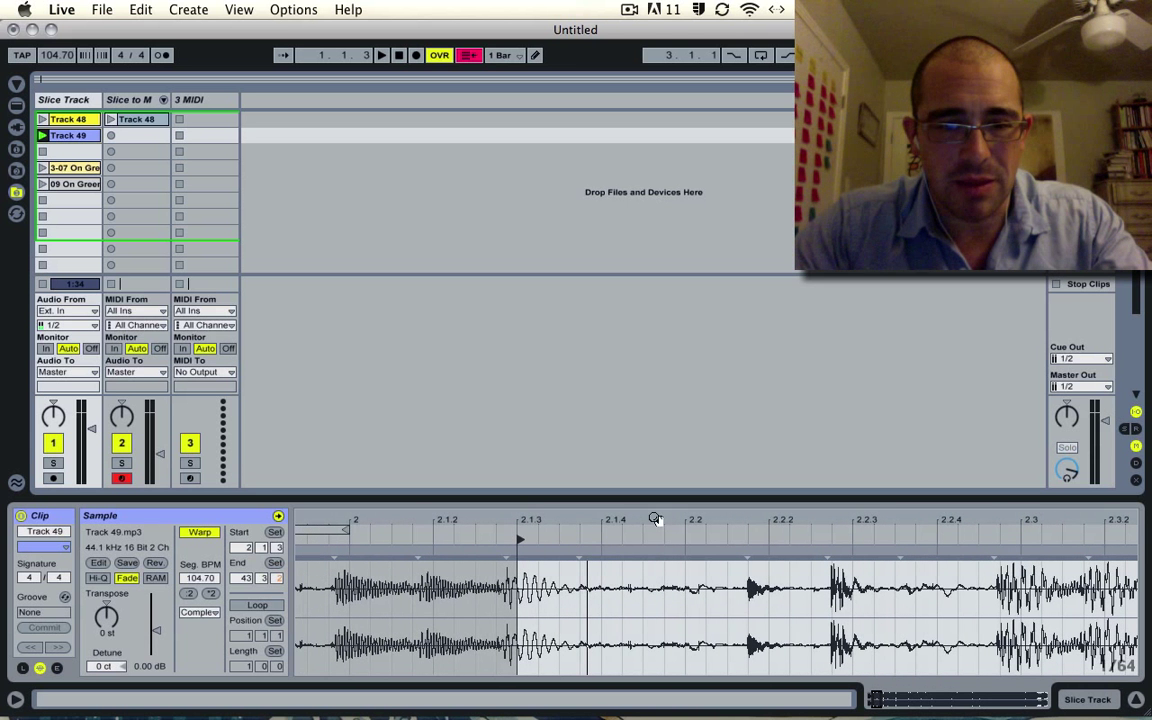
click(506, 551)
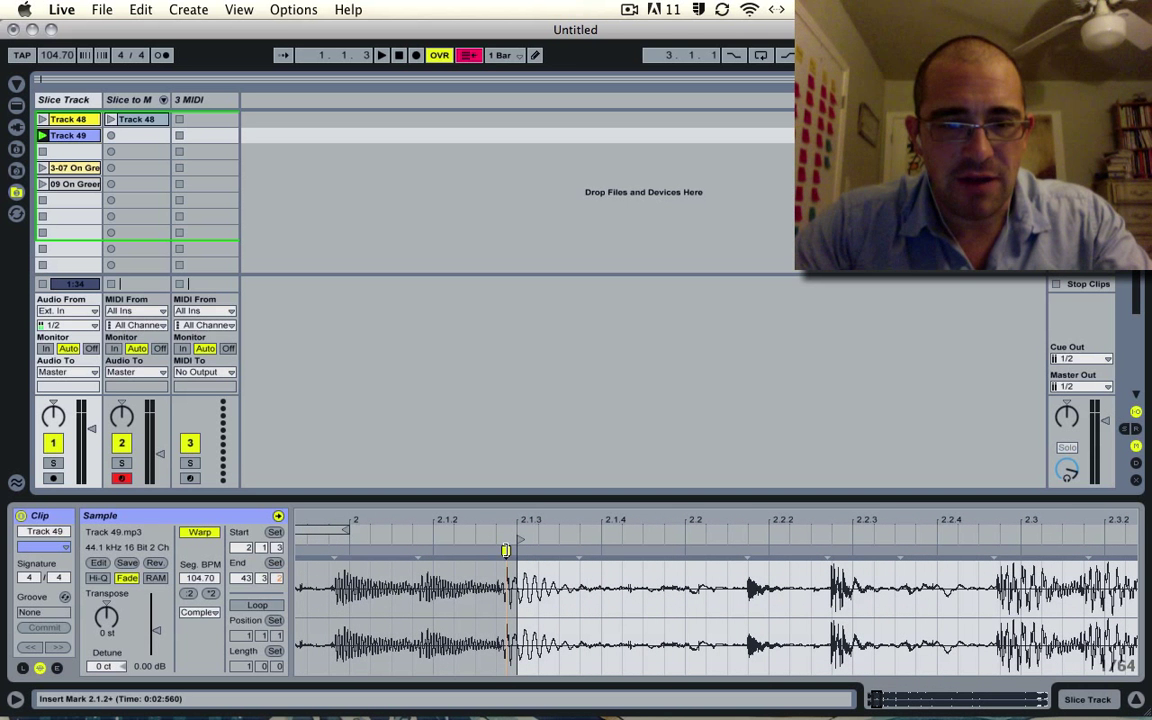
click(510, 540)
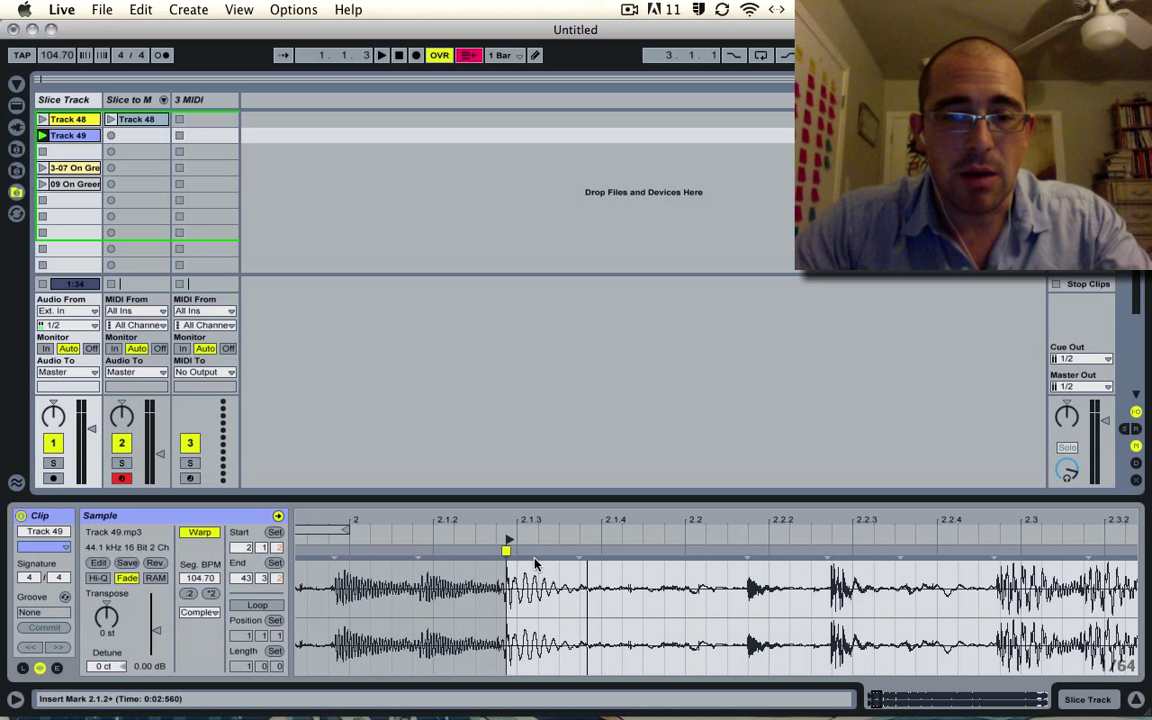
click(508, 551)
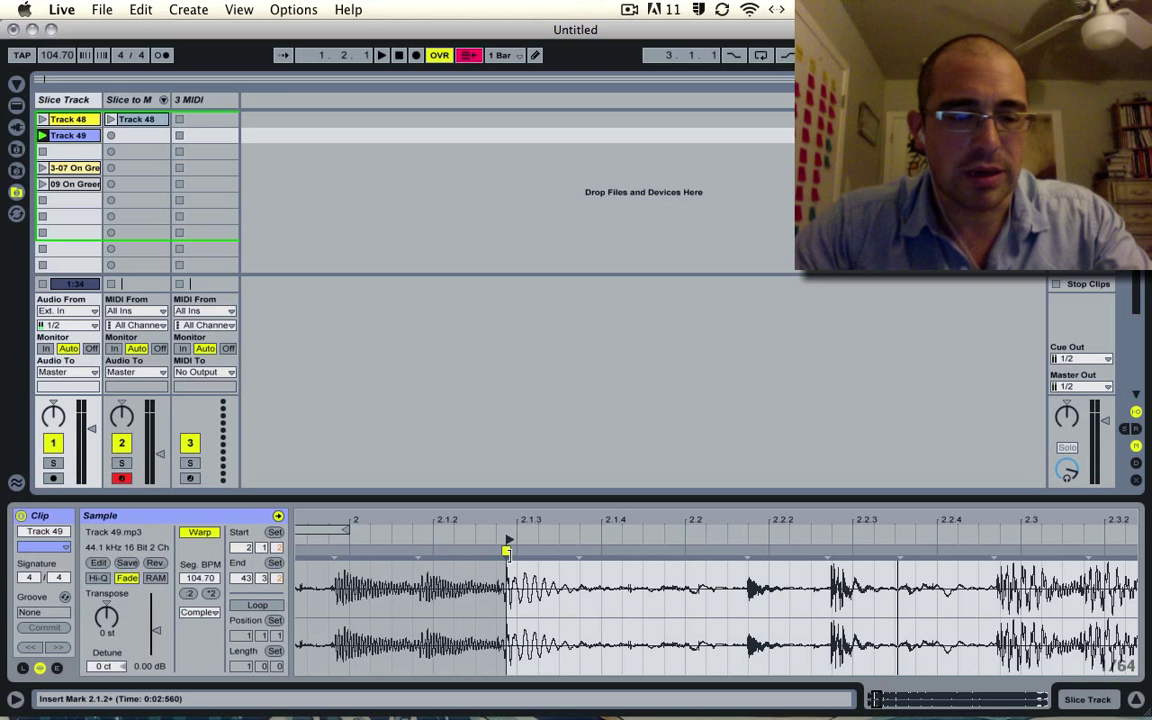
- Set the marked hit as the clip's 1.1.1 and play back to check the new start
right_click(510, 557)
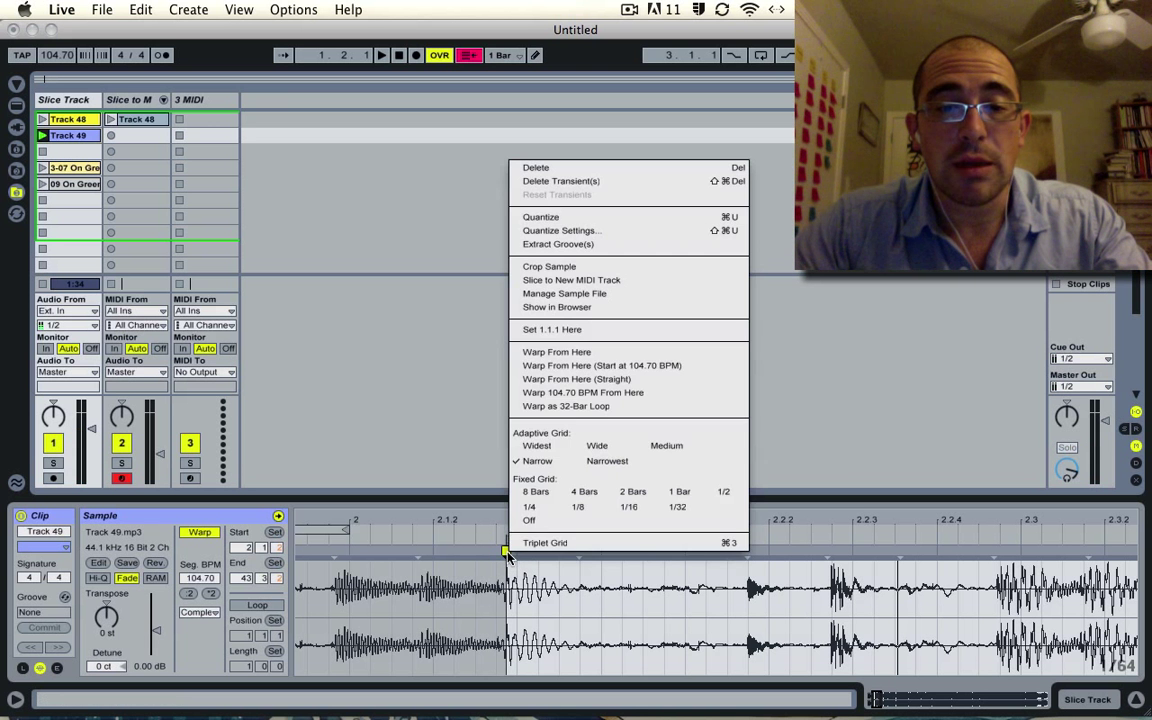
click(560, 329)
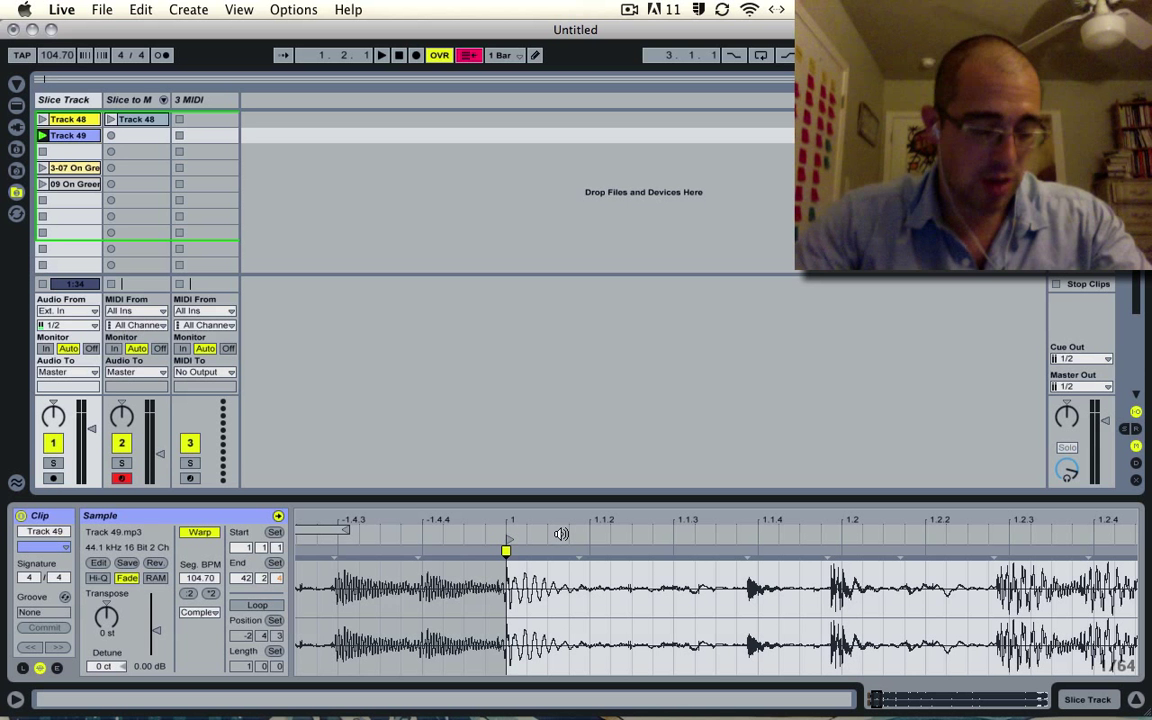
key(space)
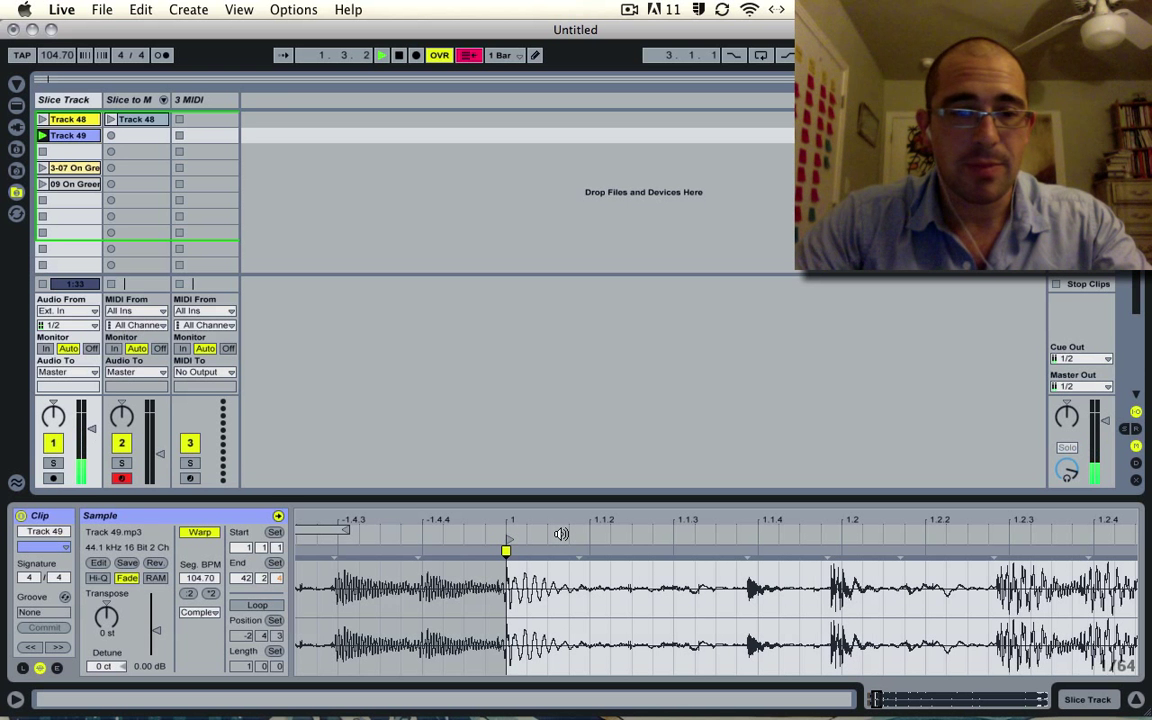
key(space)
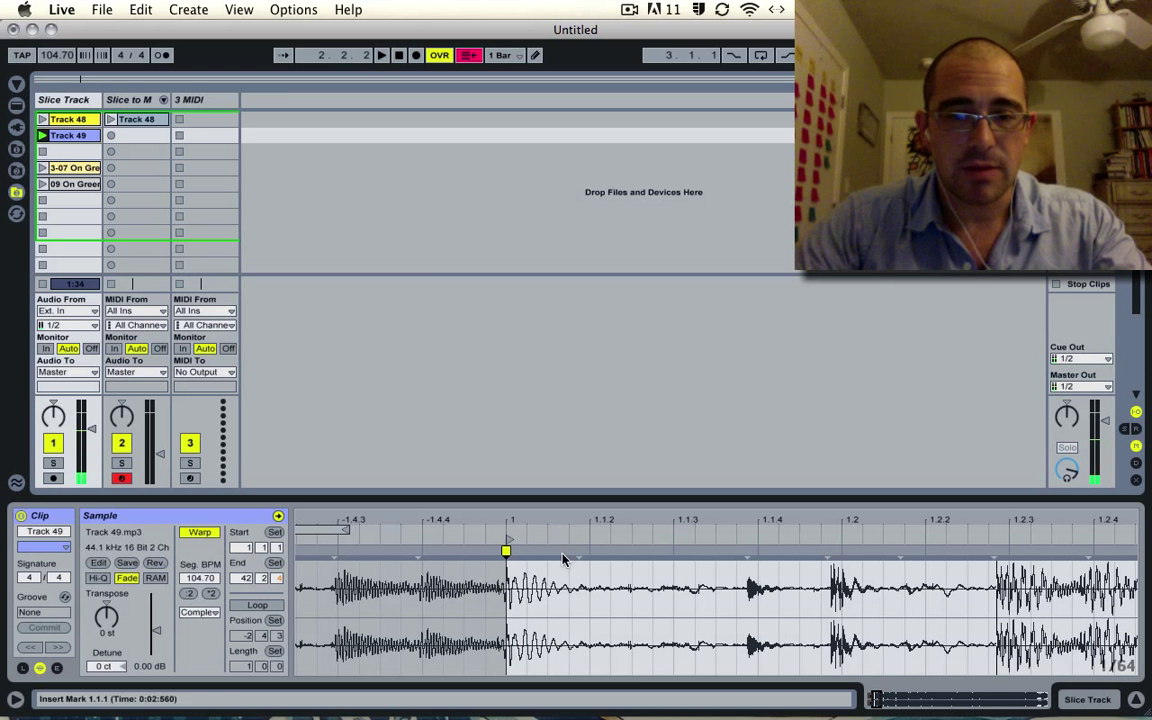
drag(548, 524, 373, 519)
- Warp the Track 49 clip from its first hit at 104.70 BPM with a one-bar loop at 1.1.1
right_click(361, 552)
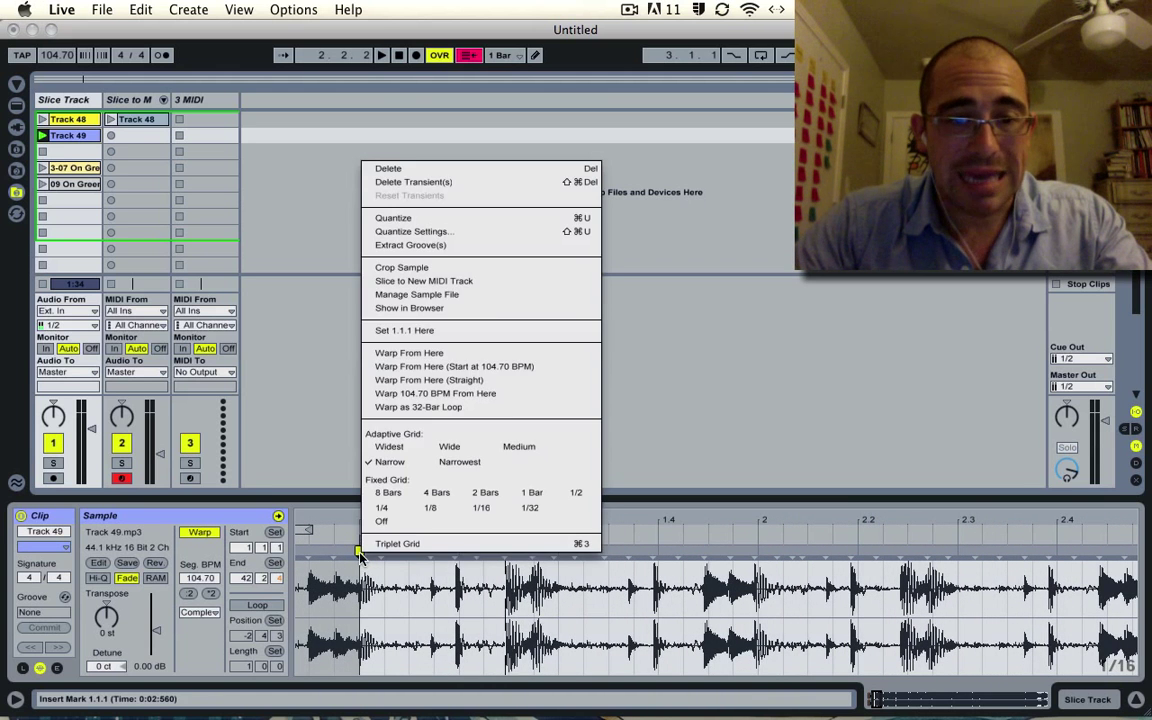
click(478, 366)
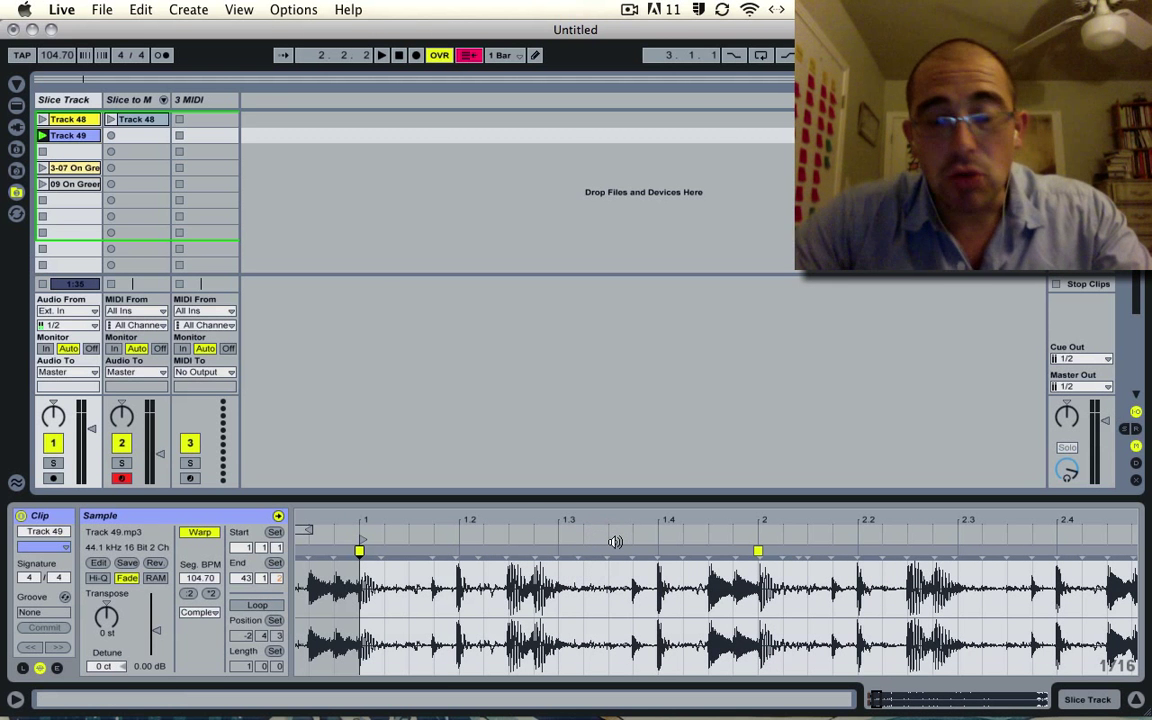
click(246, 666)
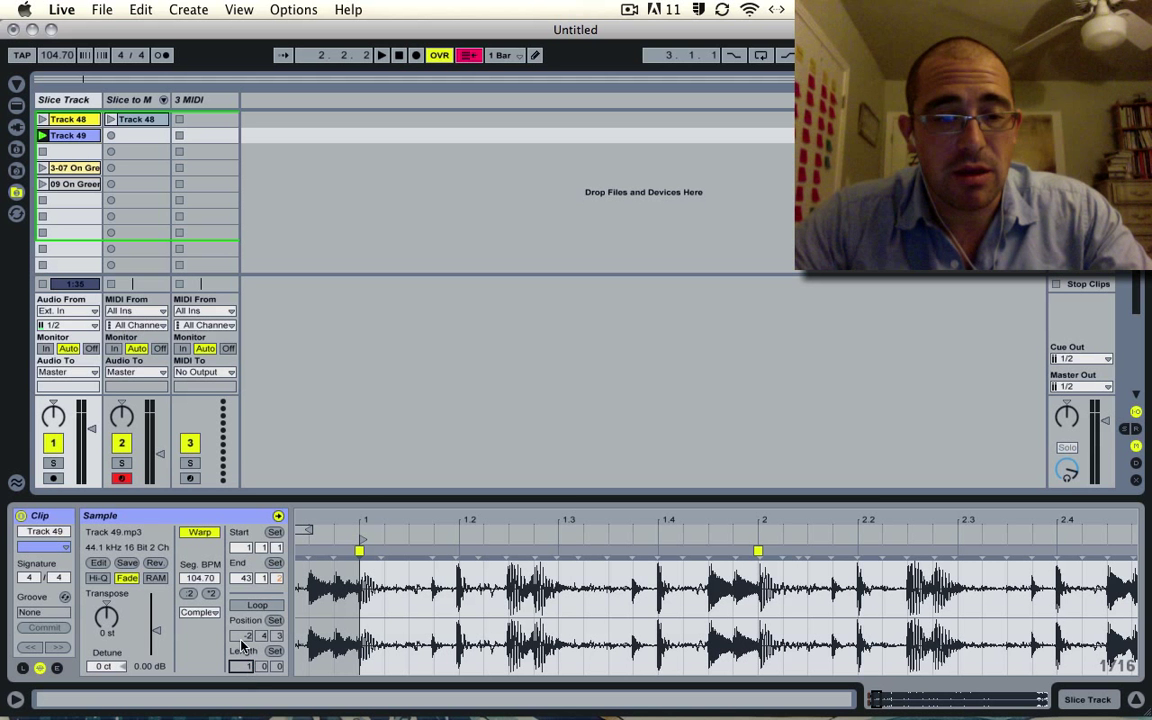
key(Return)
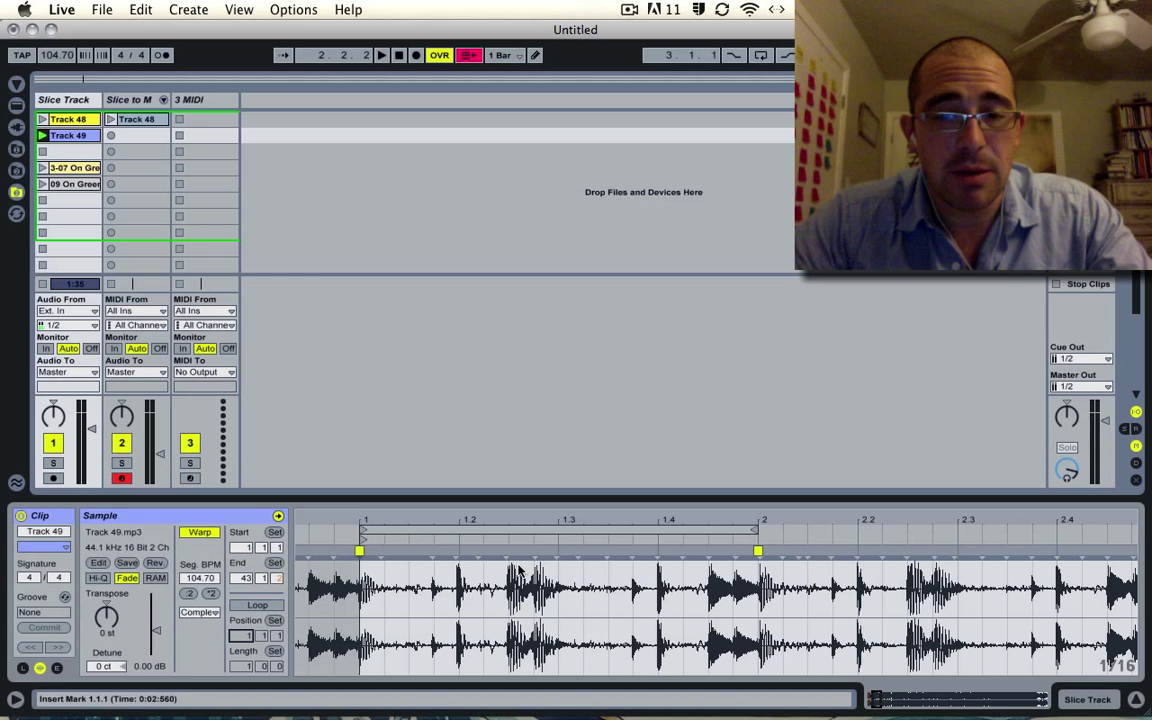
- Turn on looping and extend the loop to two bars, bar 1 to bar 3, then stop playback
click(257, 605)
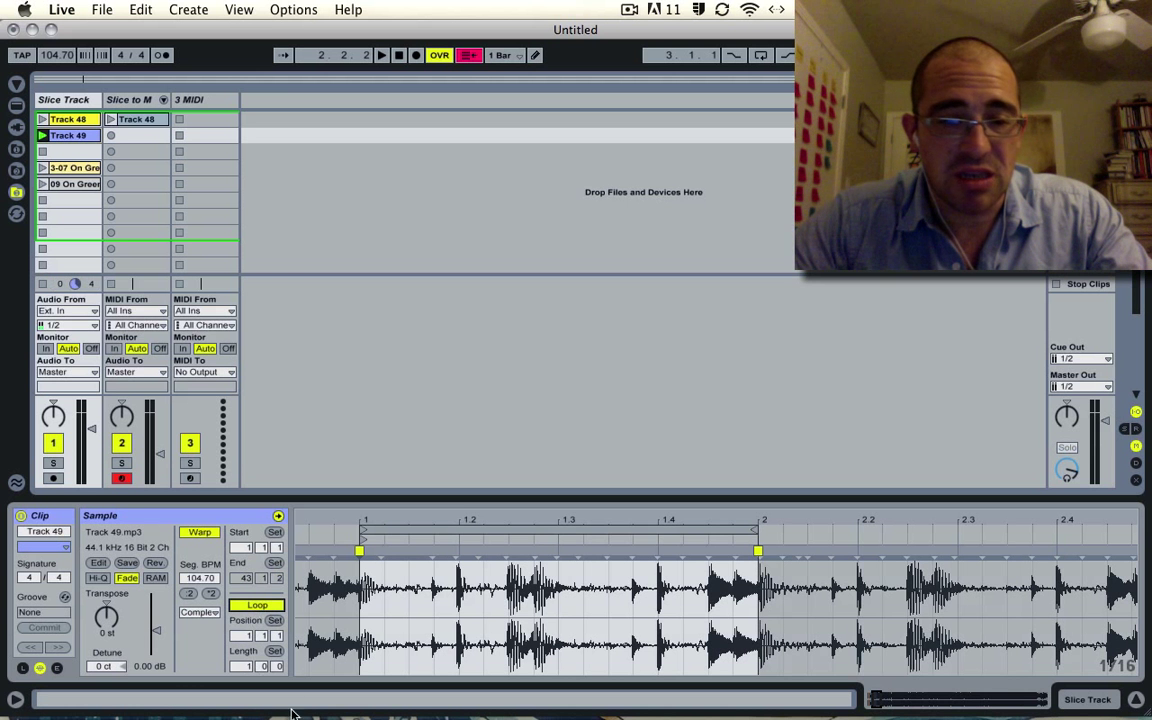
click(249, 668)
key(Up)
key(space)
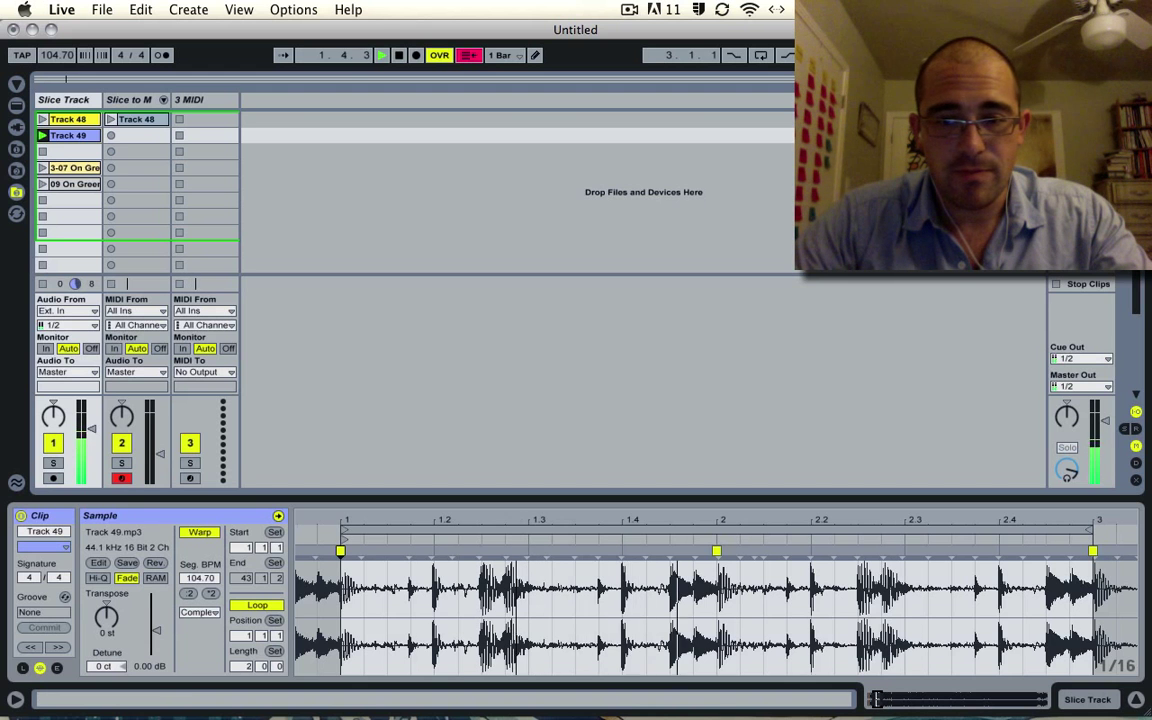
drag(514, 522, 514, 508)
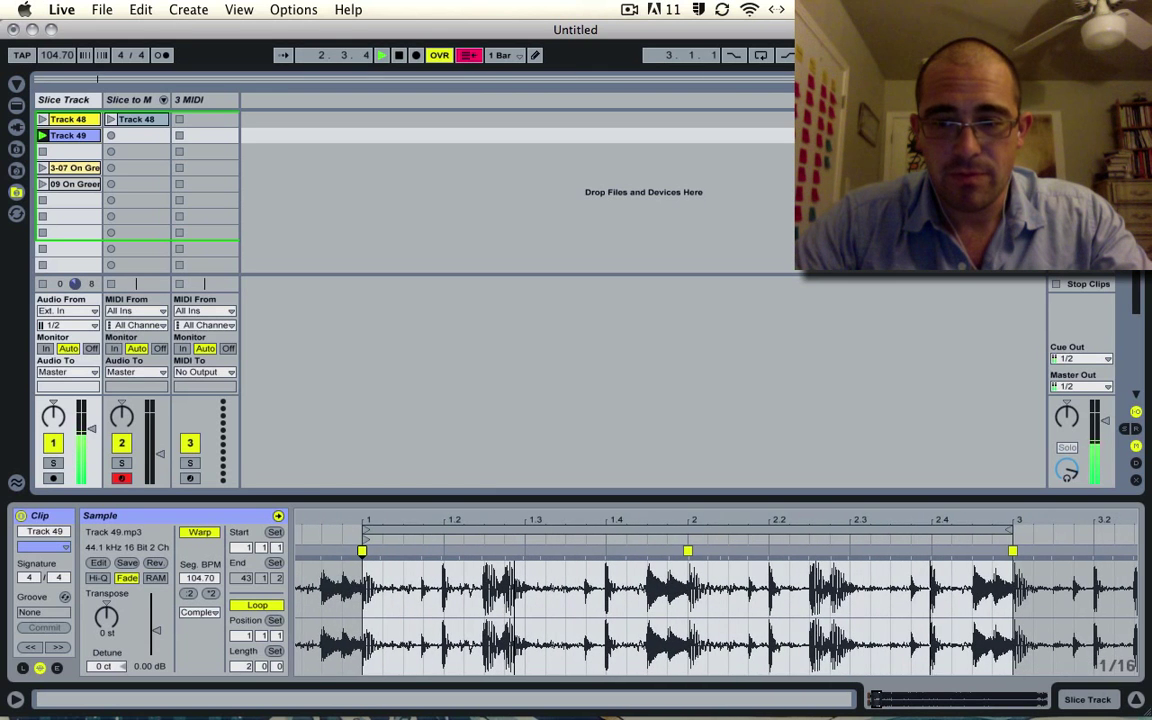
key(space)
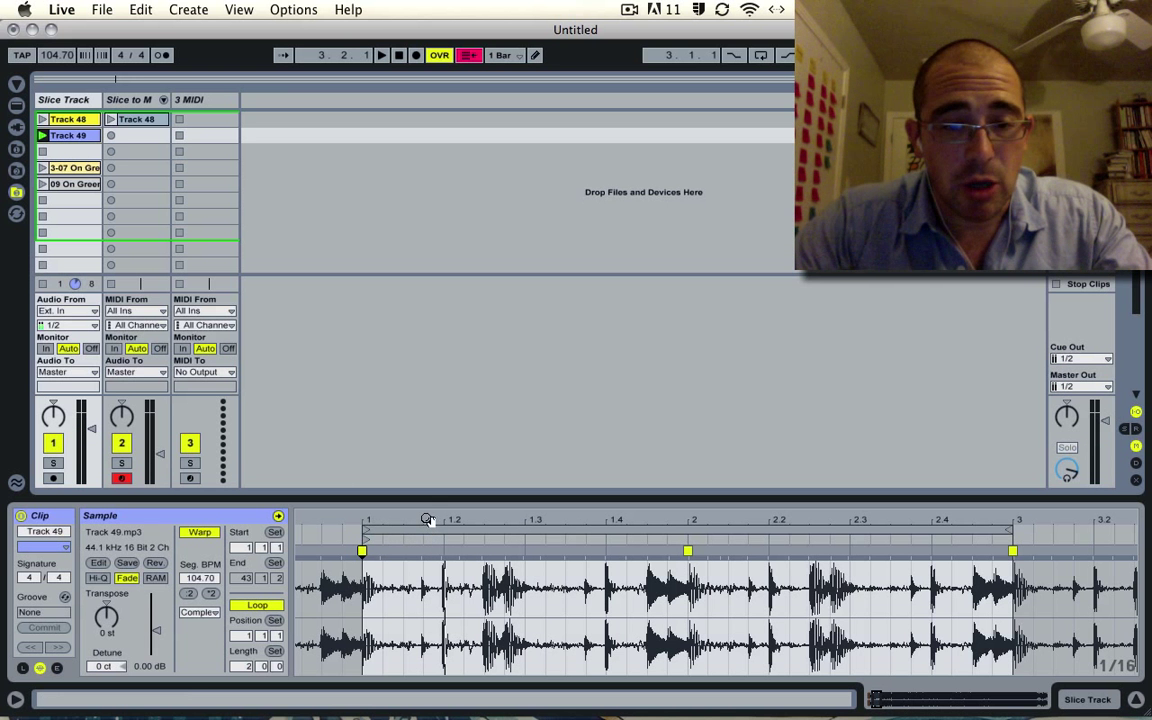
- Slice the Track 49 clip to a new MIDI track at one slice per 1/16 Note, giving 32 slices
right_click(70, 143)
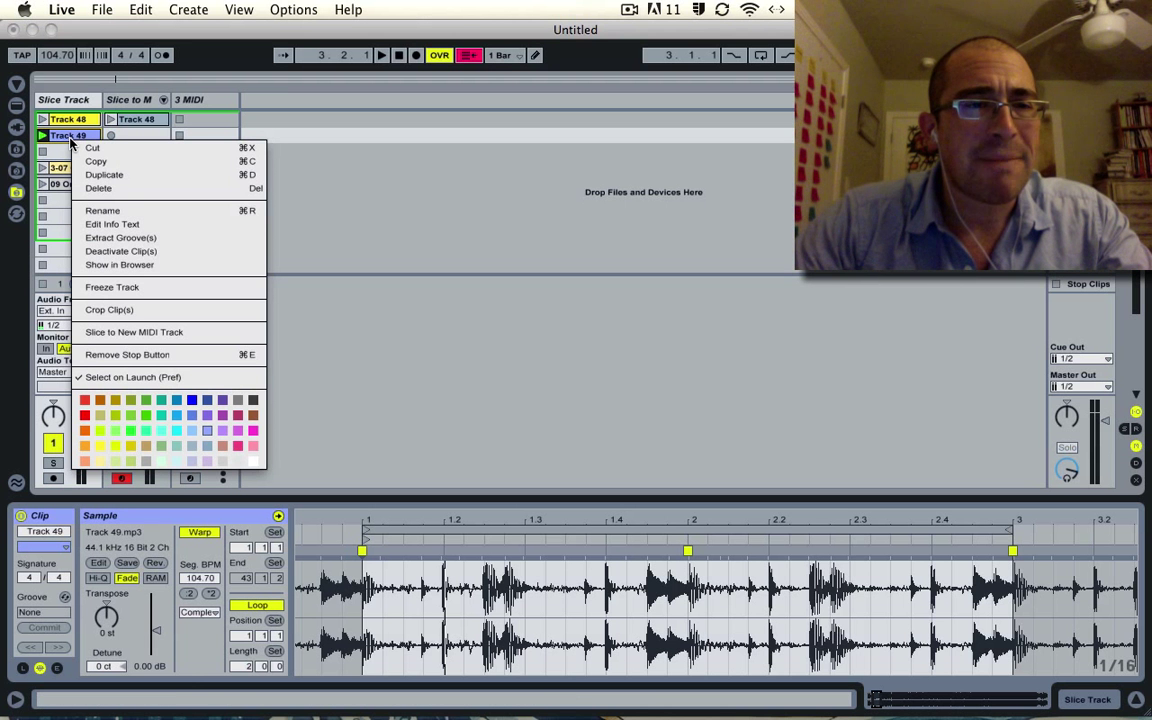
click(143, 332)
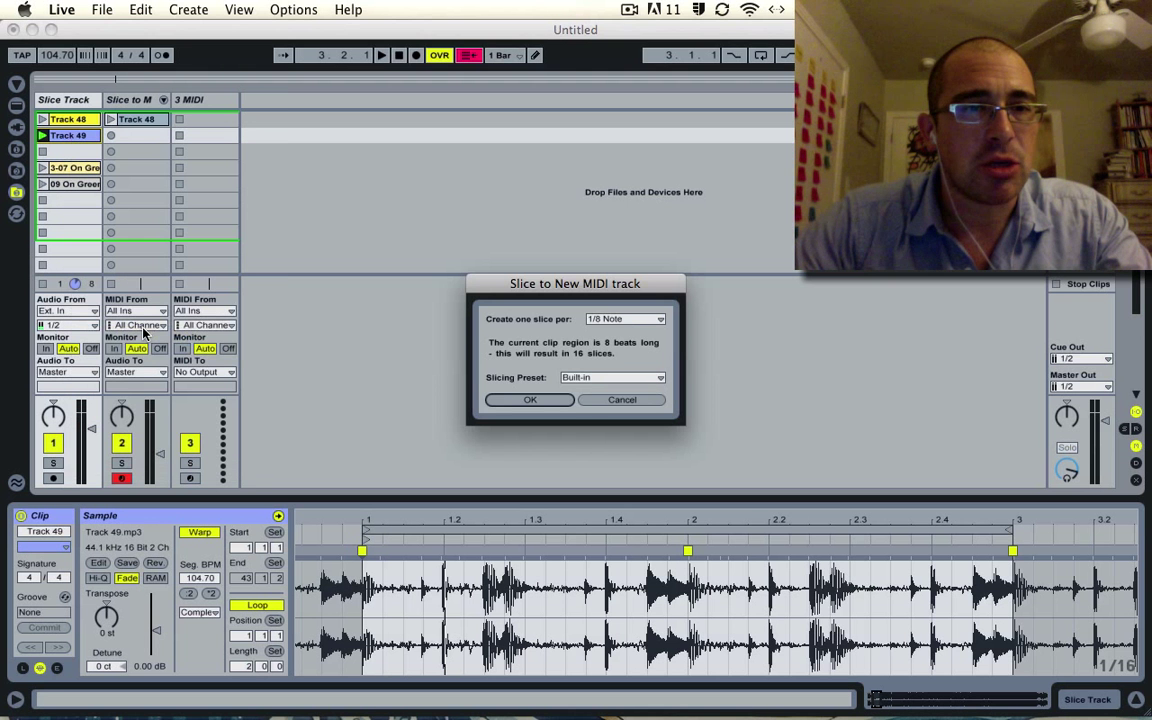
click(625, 319)
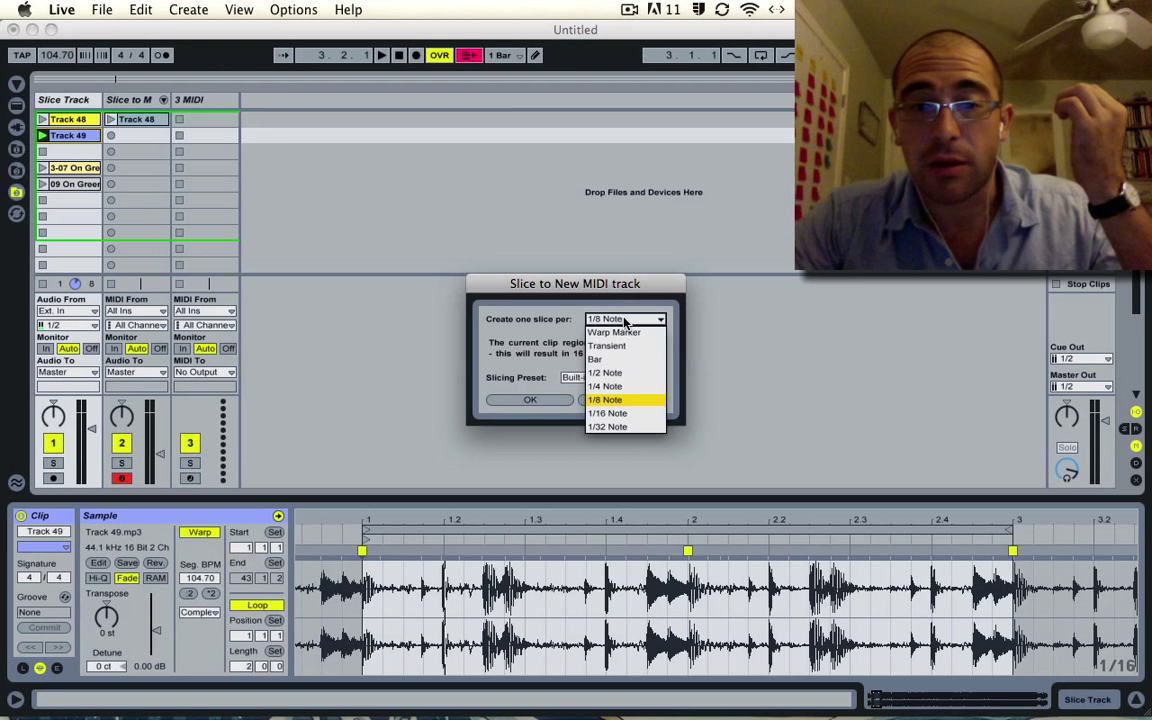
click(622, 413)
click(536, 402)
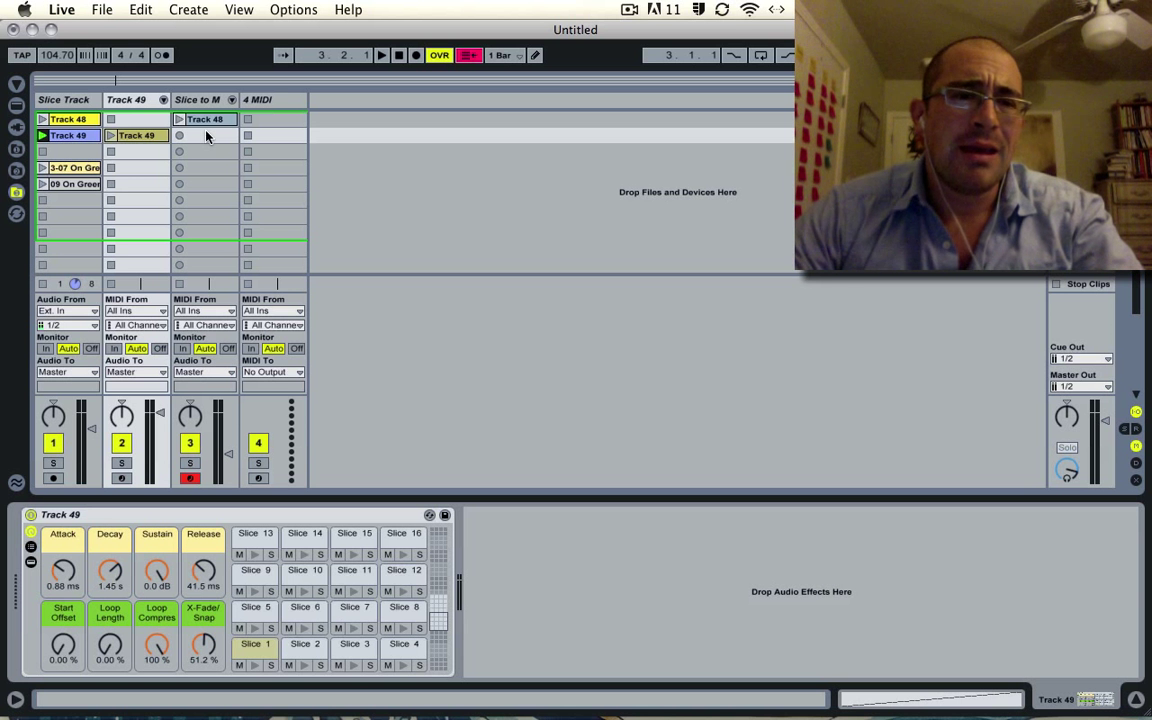
- Disarm track 3, show Track 49's drum rack of slices, and arm track 2 instead
click(192, 478)
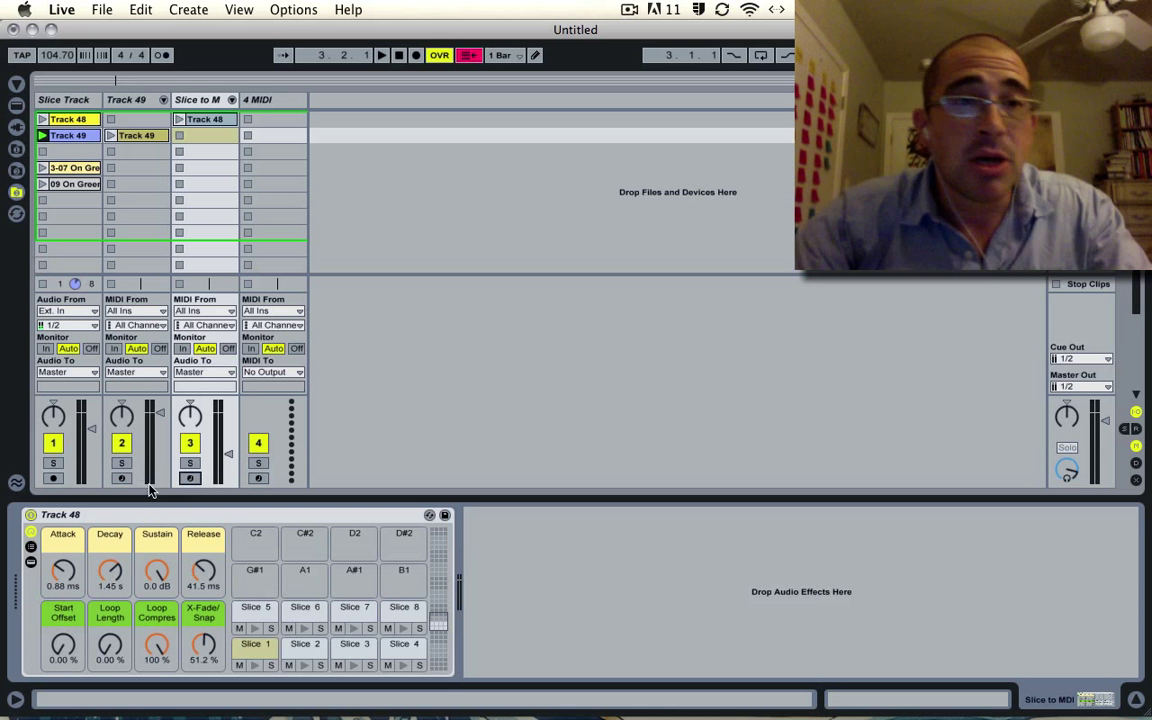
click(134, 132)
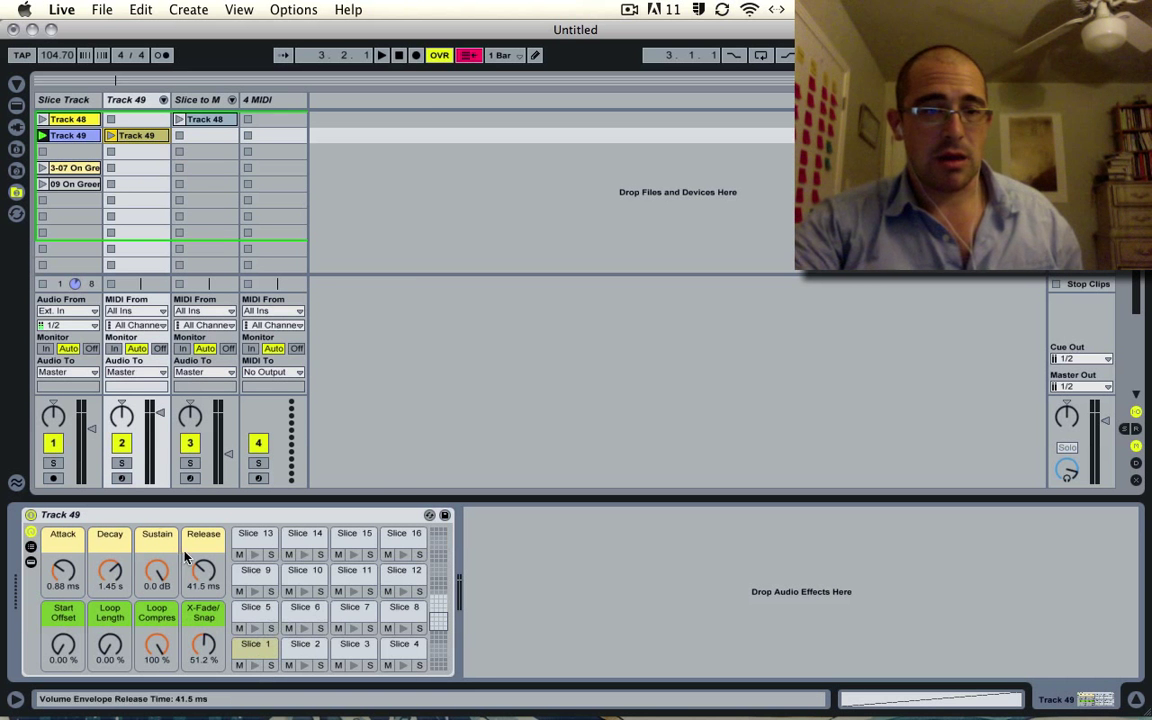
click(122, 479)
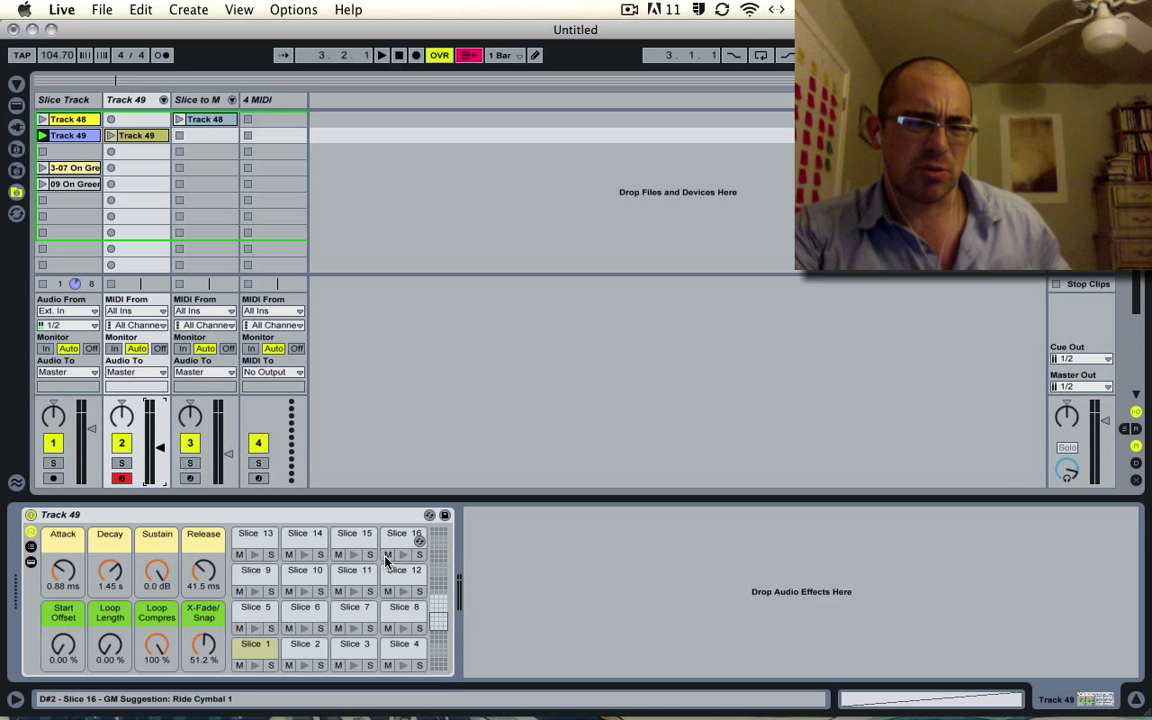
- In Track 49's Drum Rack, name pad Slice 5 'E Snare', Slice 4 'Conga1' and Slice 7 'Conga2'
click(256, 612)
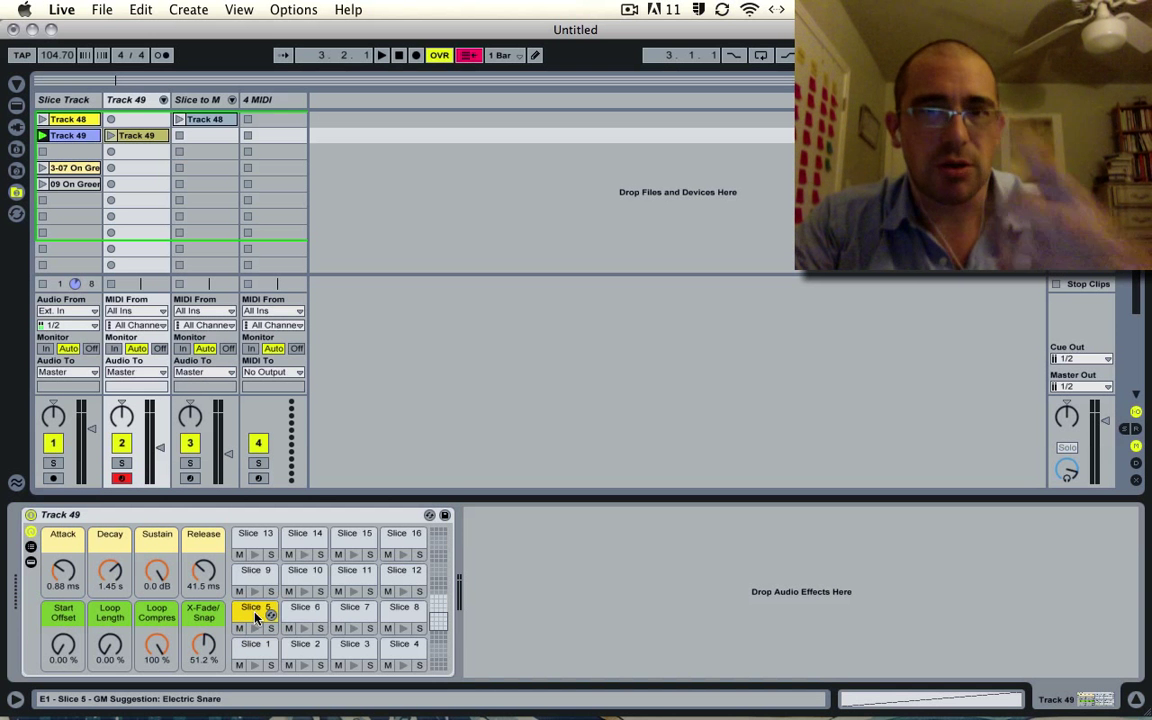
click(254, 610)
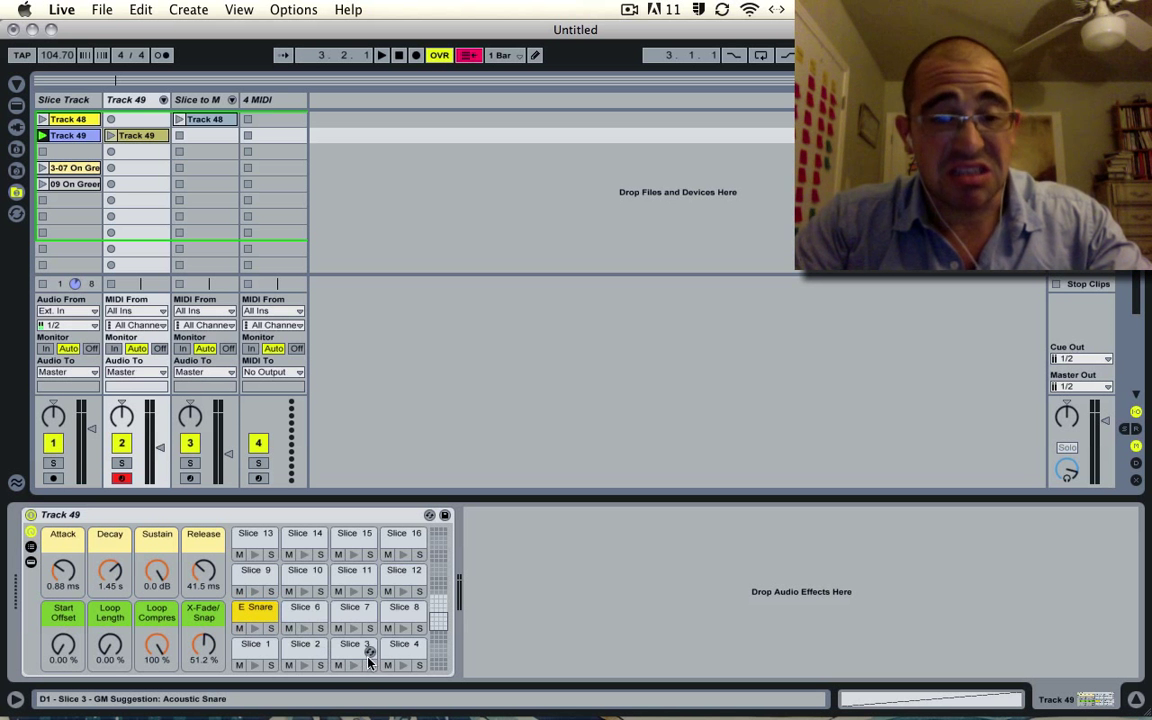
click(403, 648)
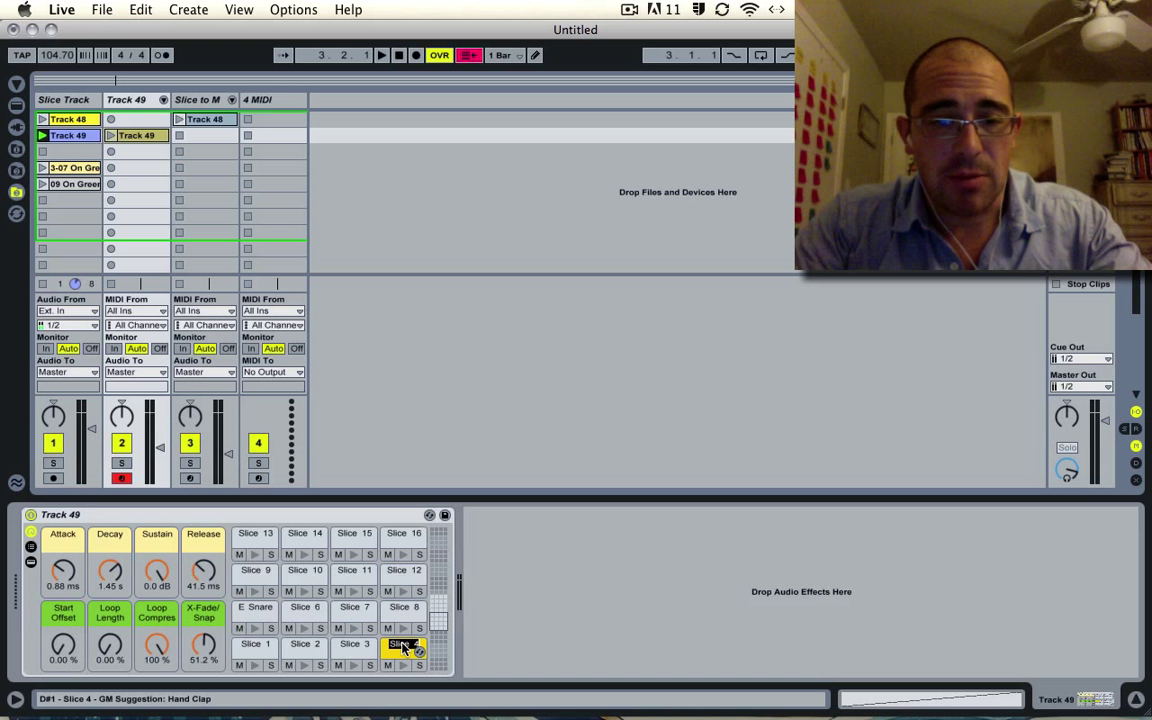
text(1)
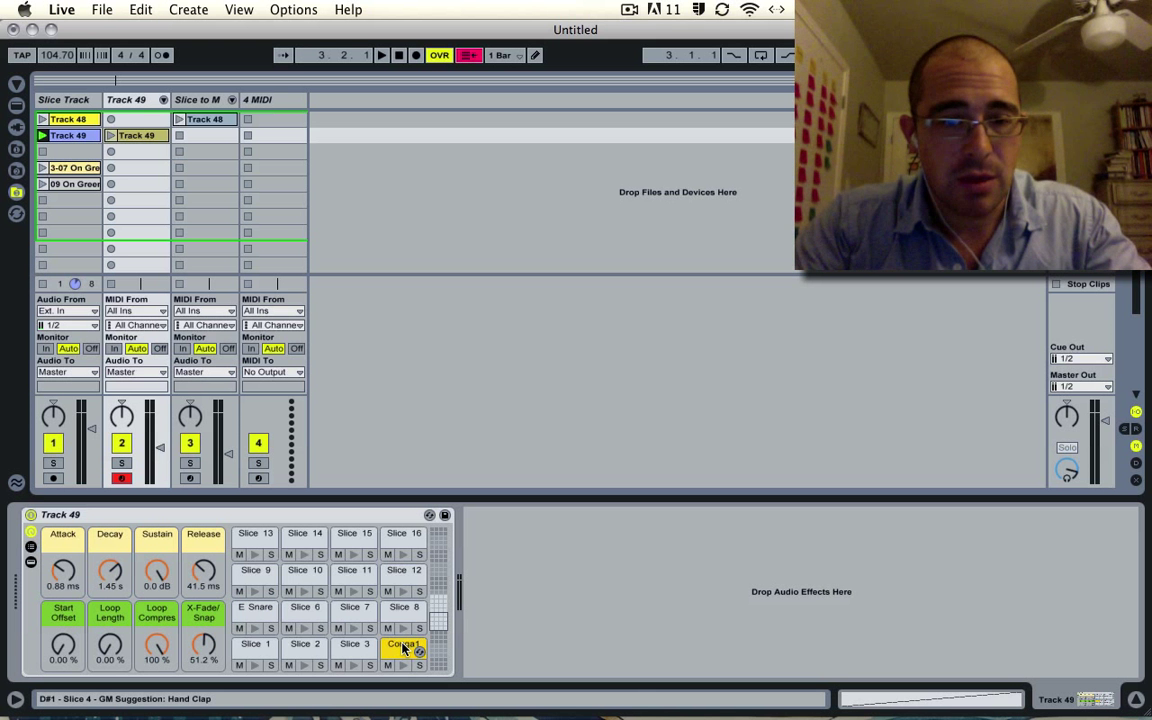
key(Return)
click(354, 629)
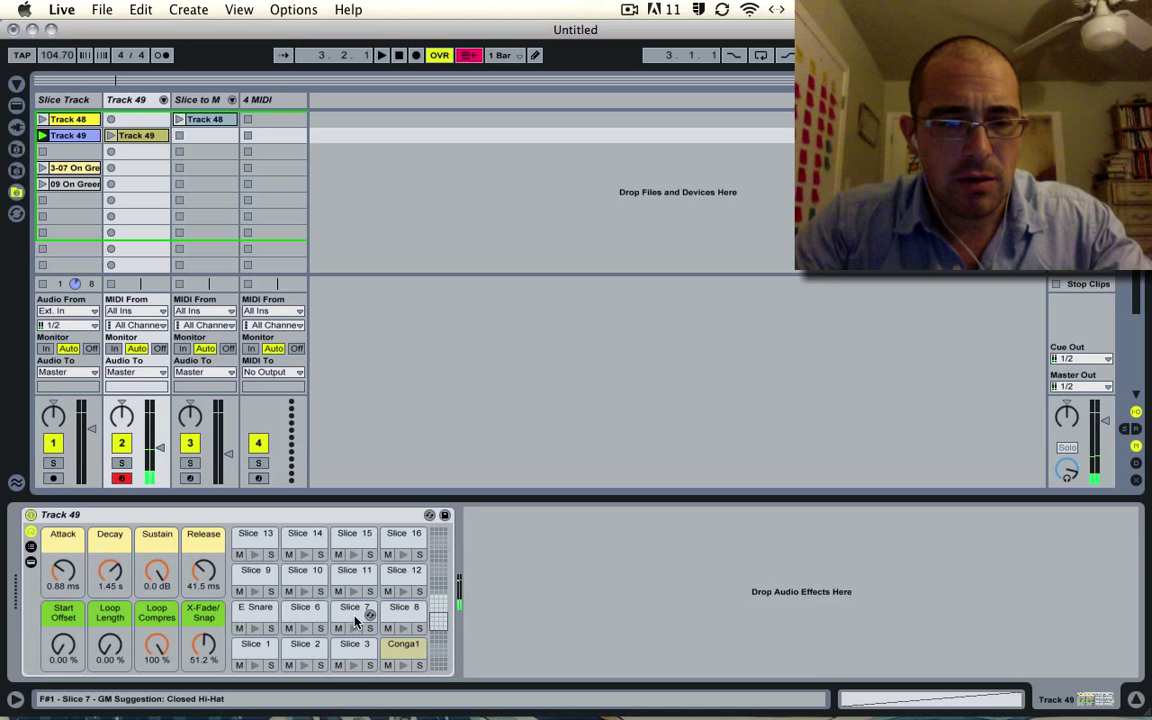
click(356, 614)
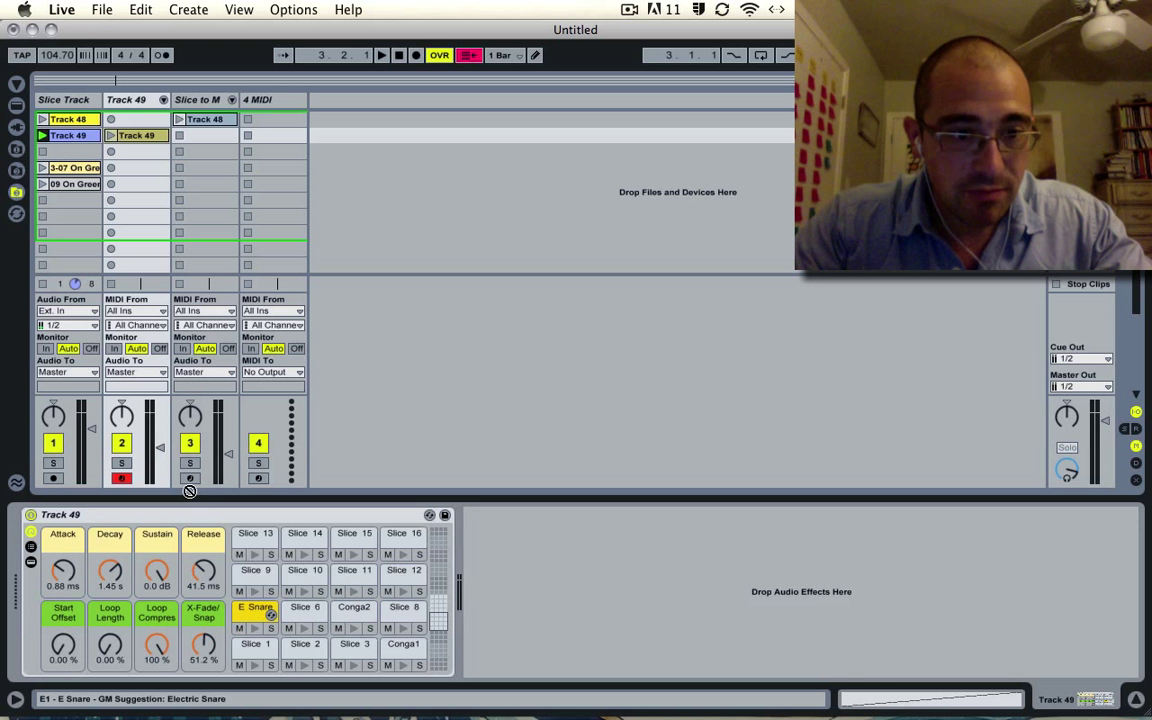
- Move the E Snare pad from Track 49's rack onto empty pad G#1 in Track 48's Drum Rack
click(201, 102)
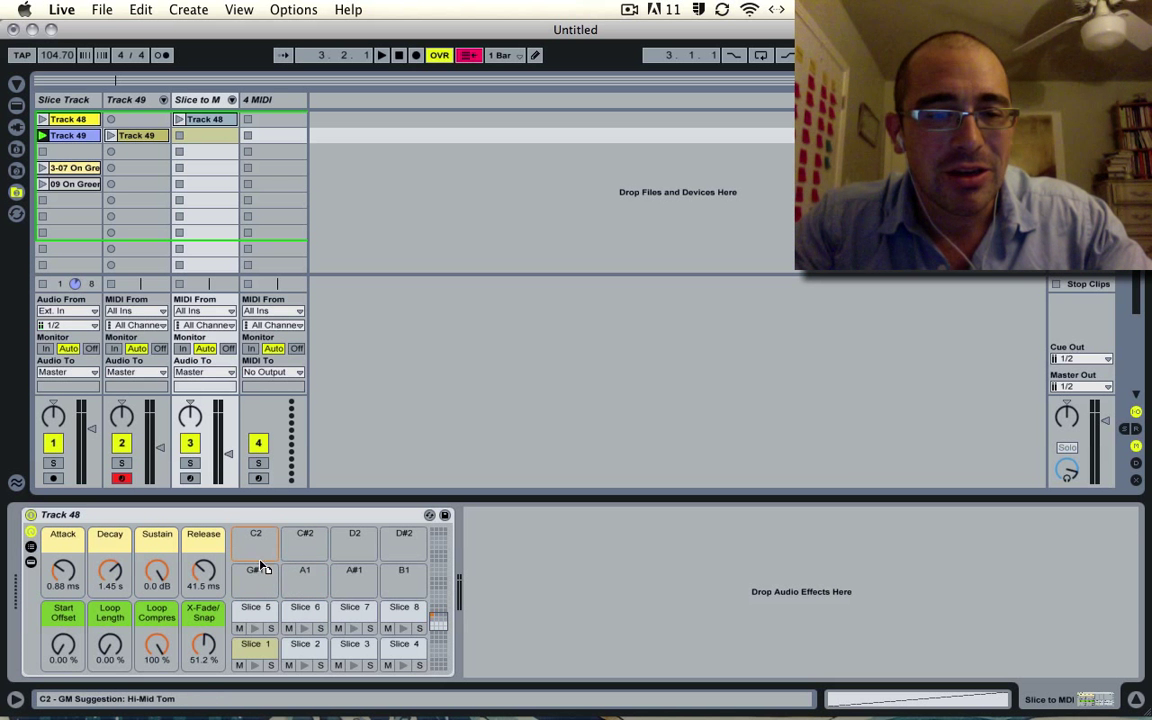
drag(267, 580, 268, 578)
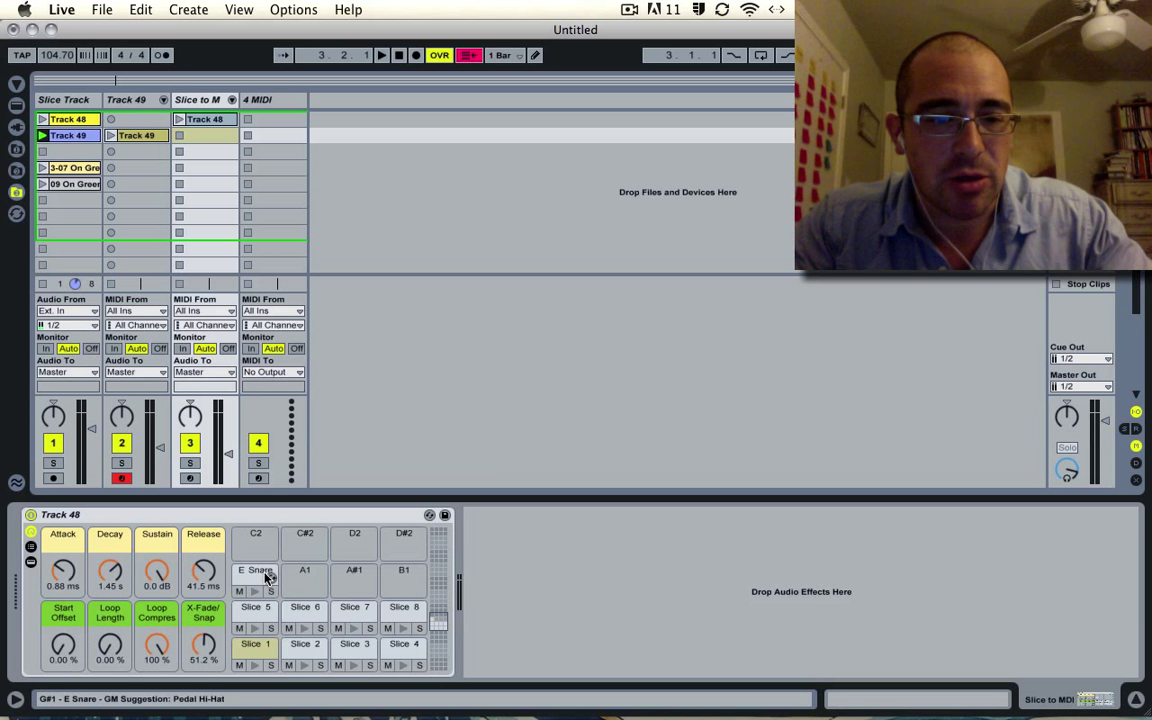
click(133, 101)
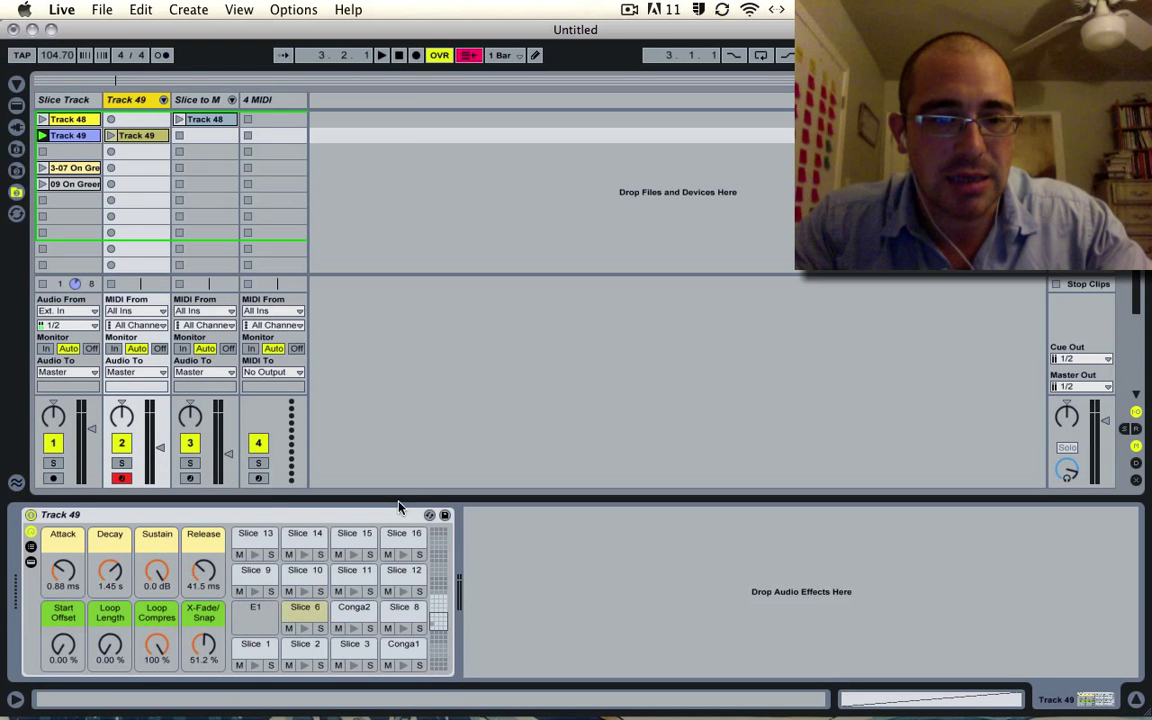
click(355, 650)
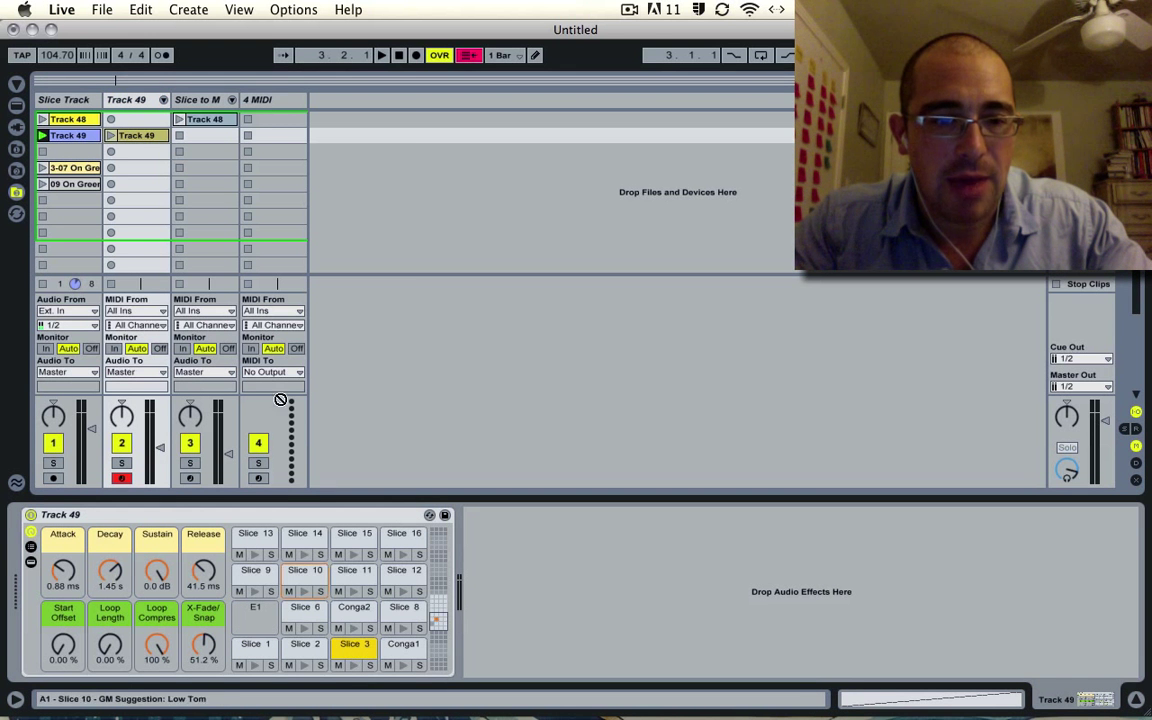
click(199, 102)
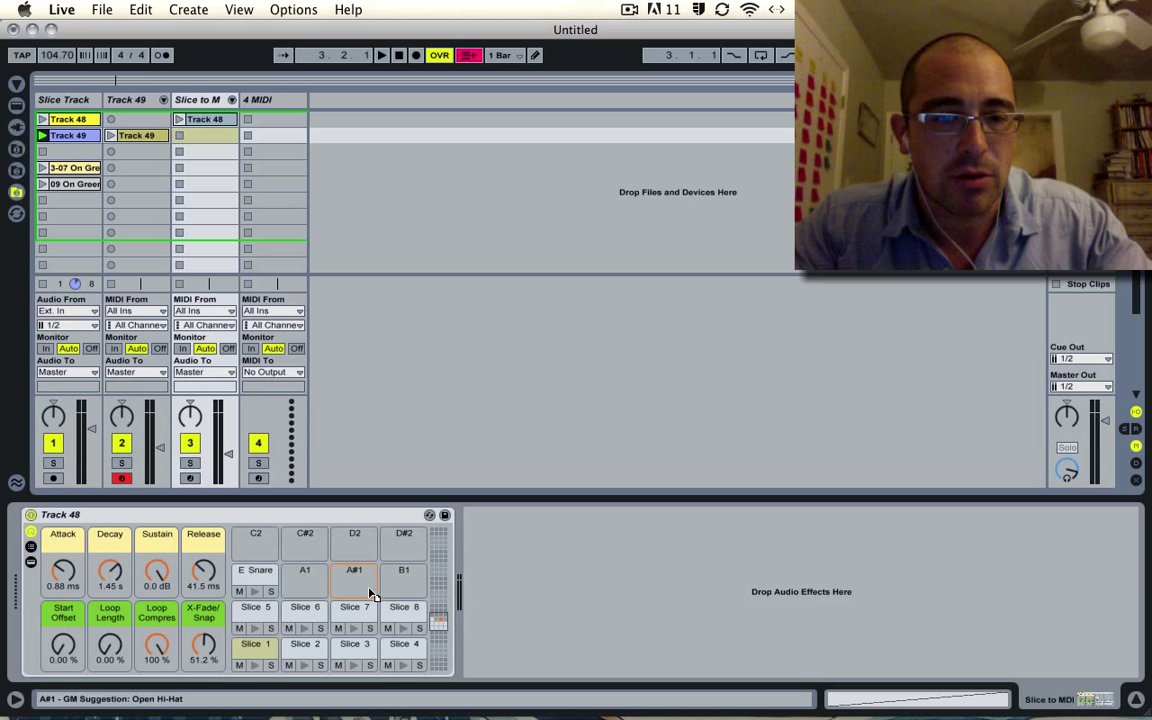
- Bring the Conga1 and Conga2 pads from Track 49's rack over to empty pads A1 and A#1
click(144, 96)
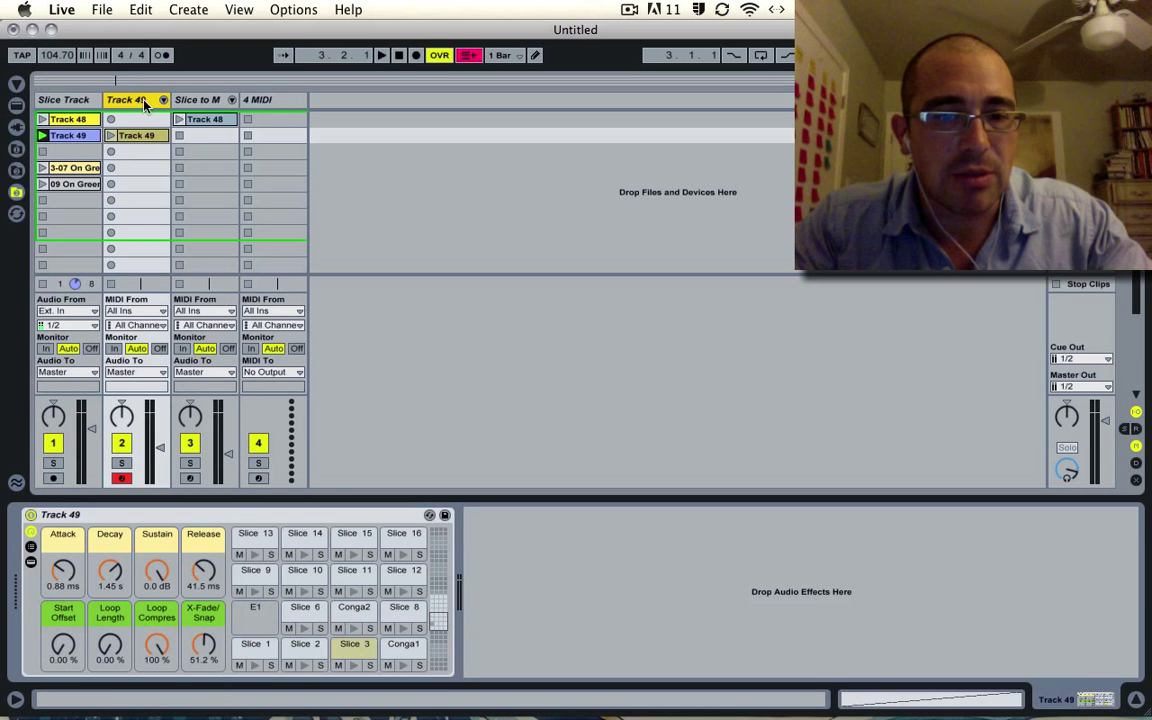
click(356, 611)
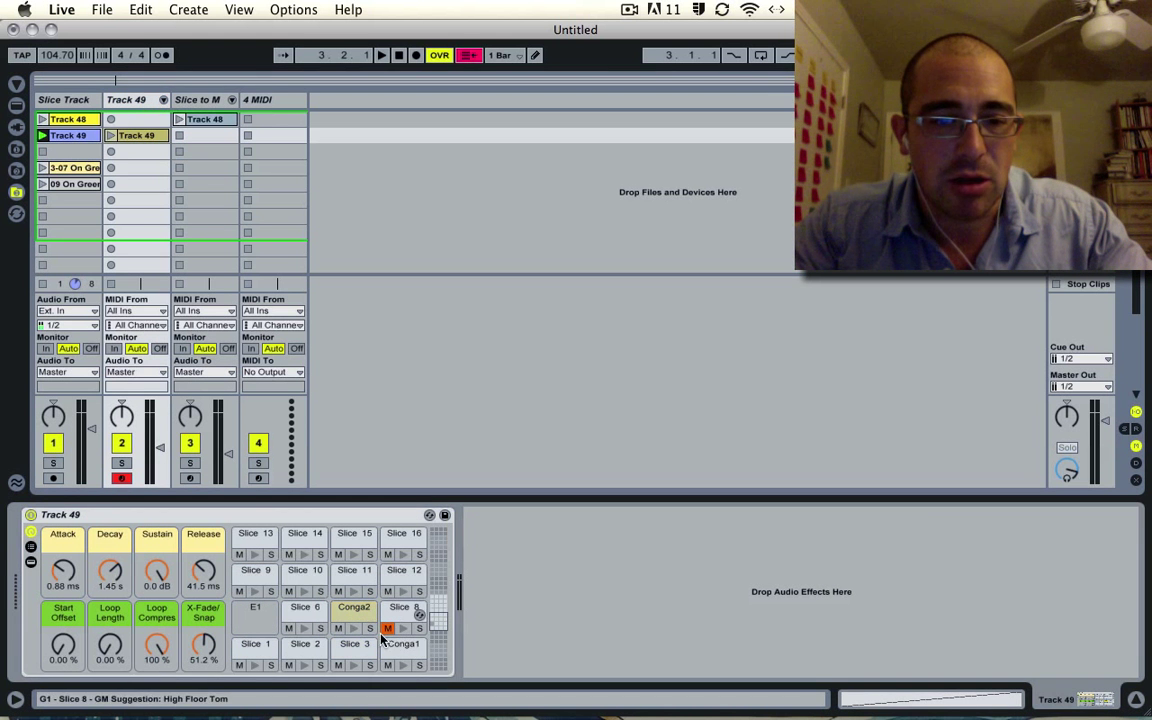
click(395, 647)
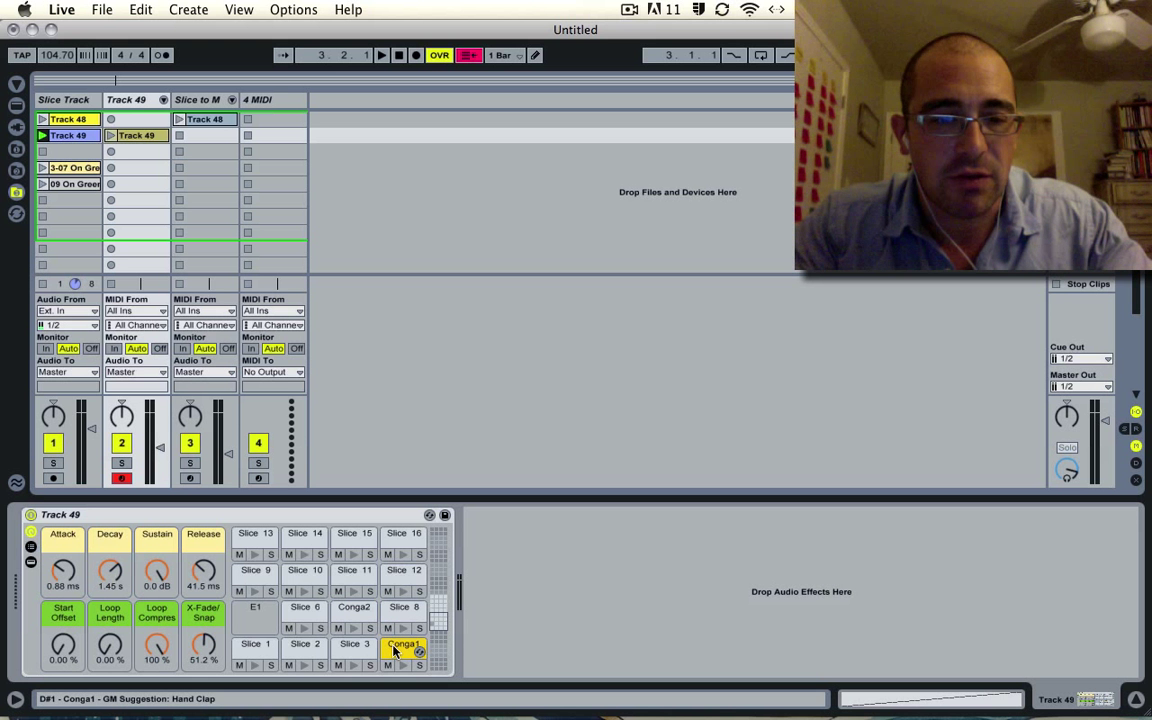
click(200, 116)
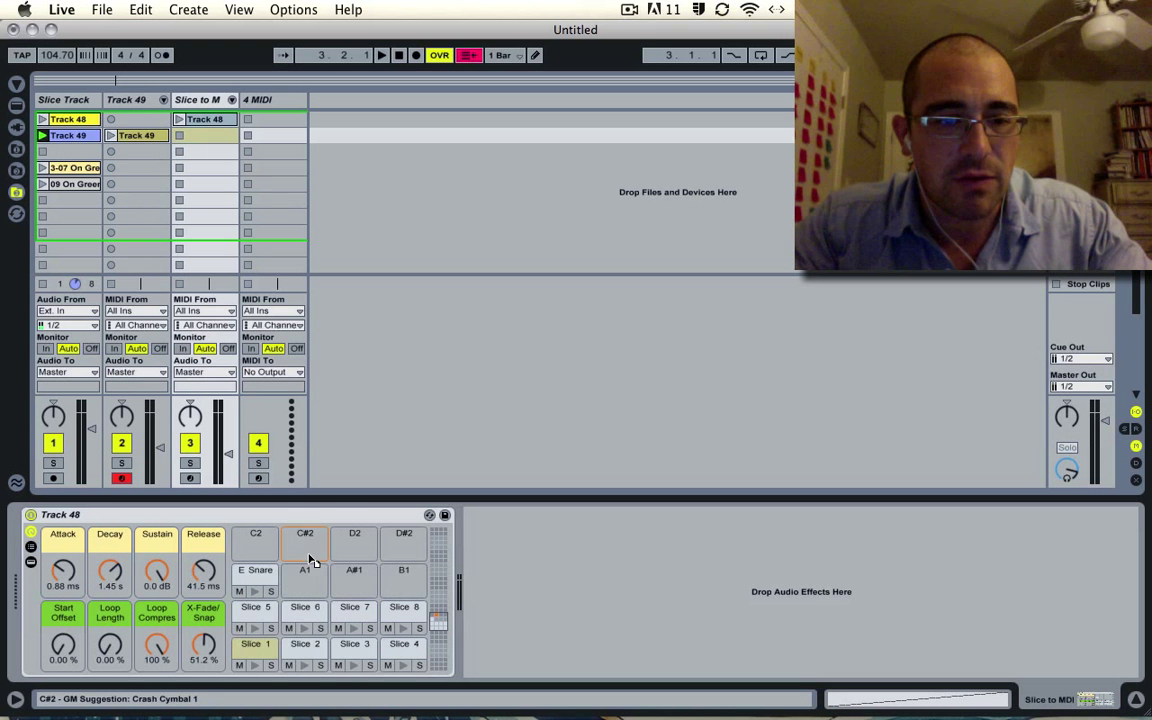
click(122, 97)
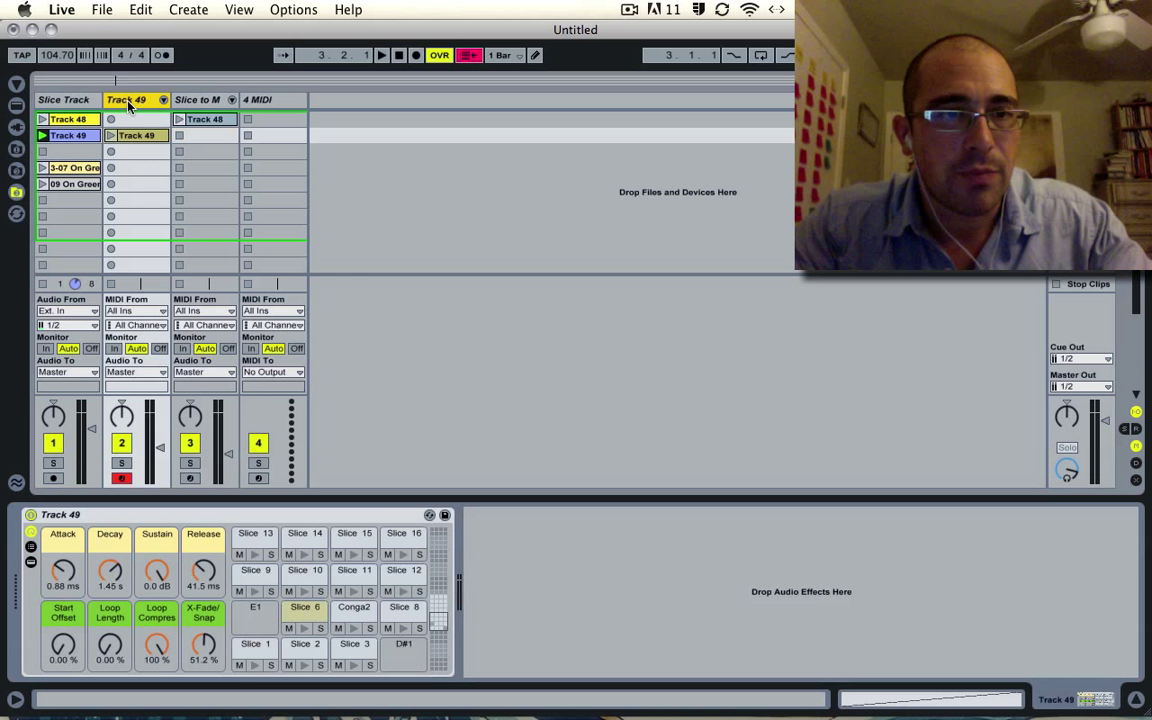
click(360, 610)
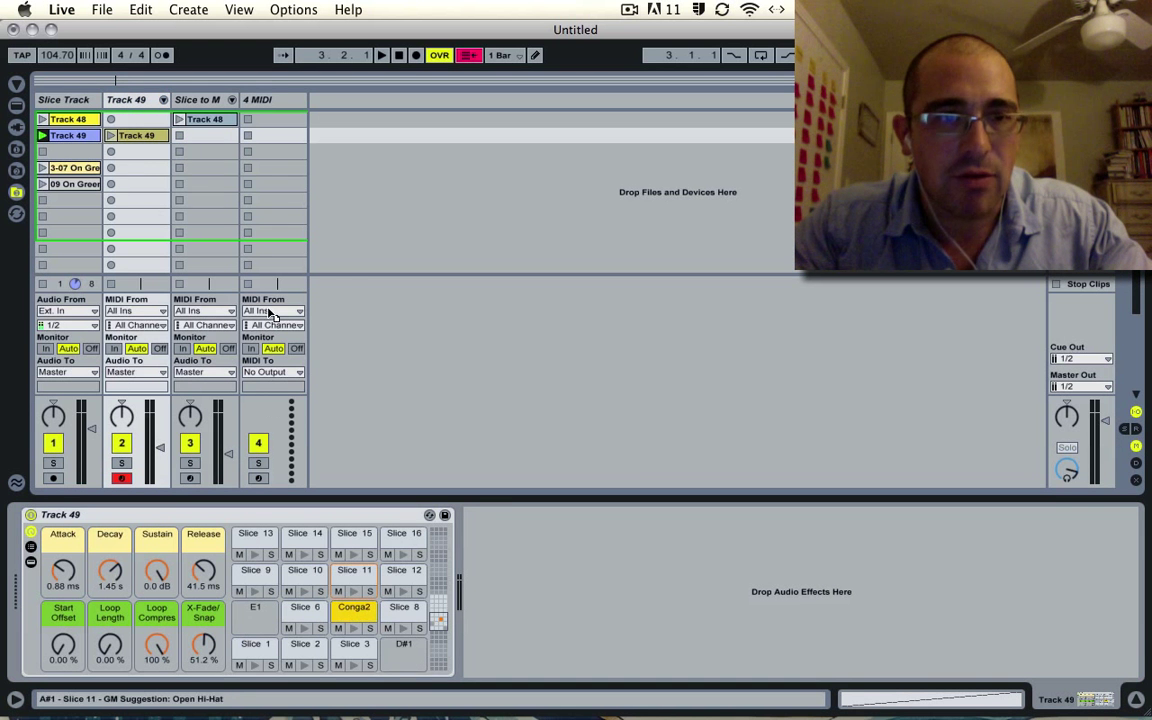
click(197, 97)
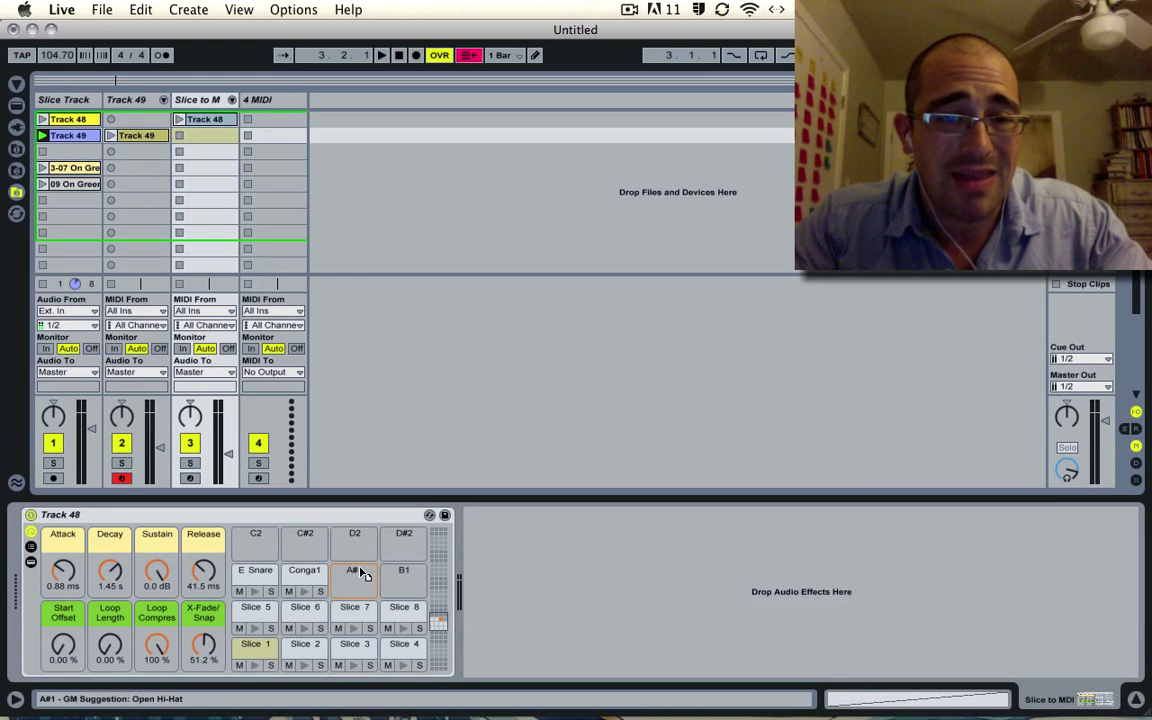